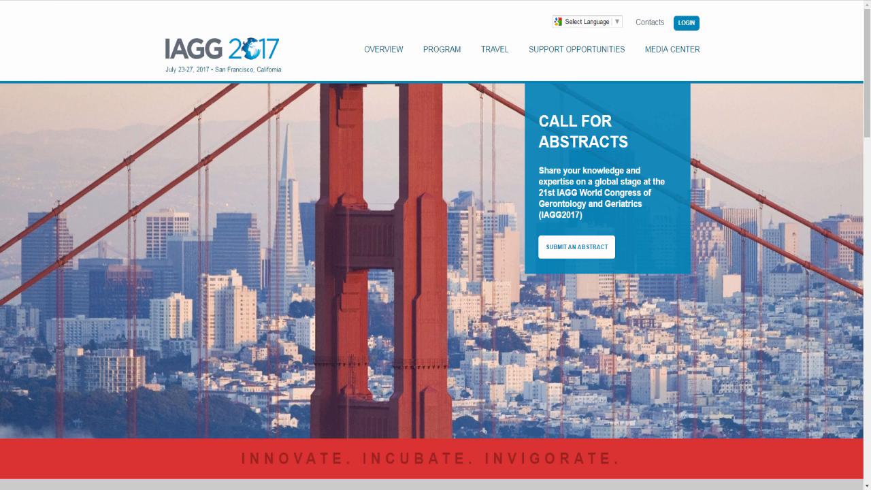
- Log in to the IAGG 2017 website with the account credentials and open the My Account menu
click(687, 23)
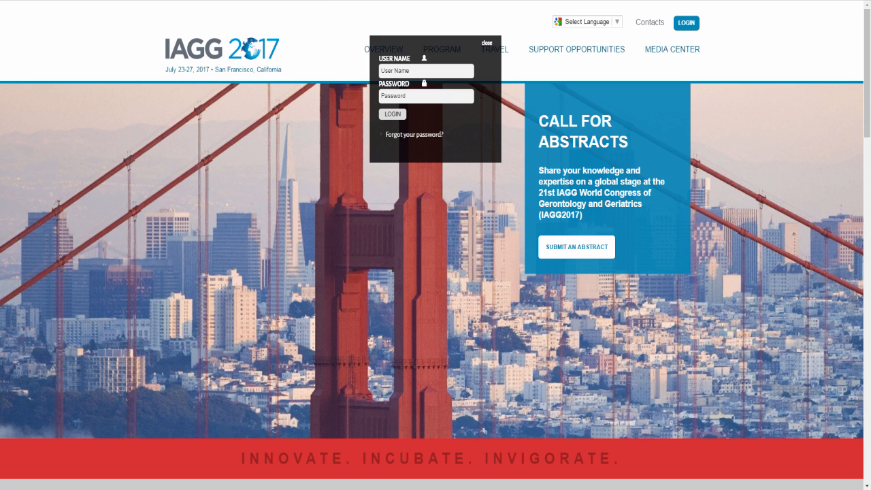
click(408, 136)
click(397, 115)
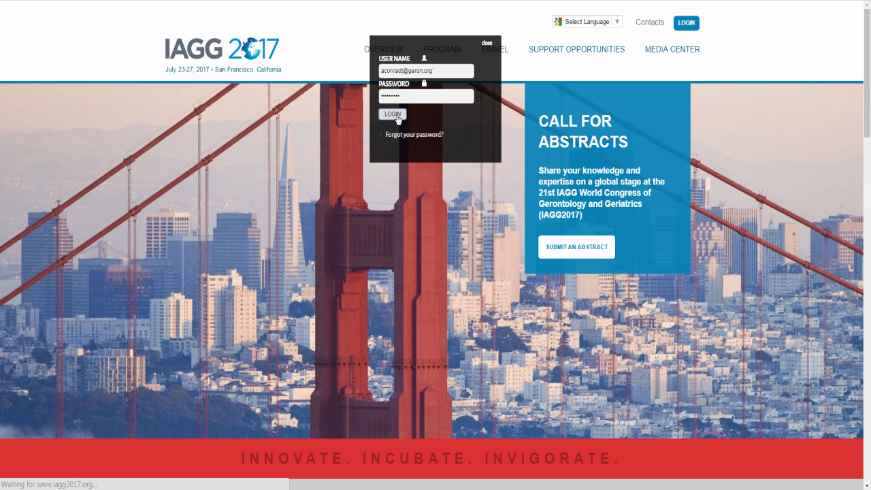
click(674, 23)
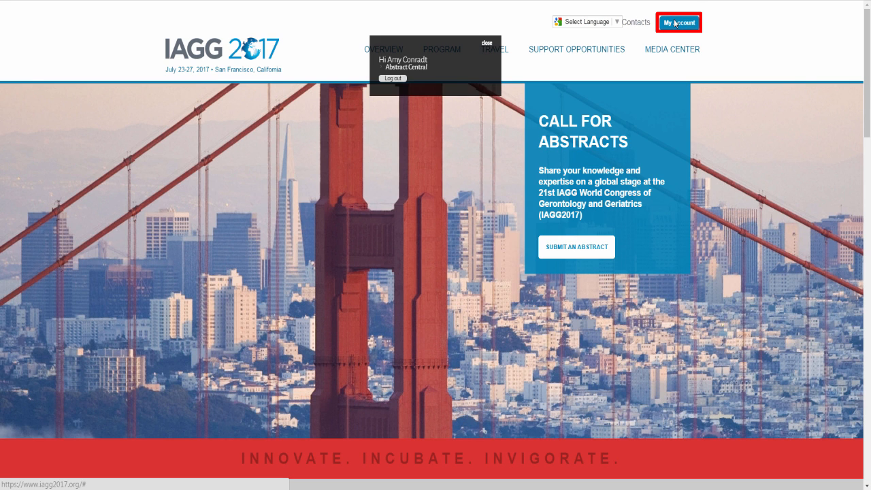
- Go to Abstract Central, save the General Information and Contact Information pages, and reach Disclosures
click(412, 75)
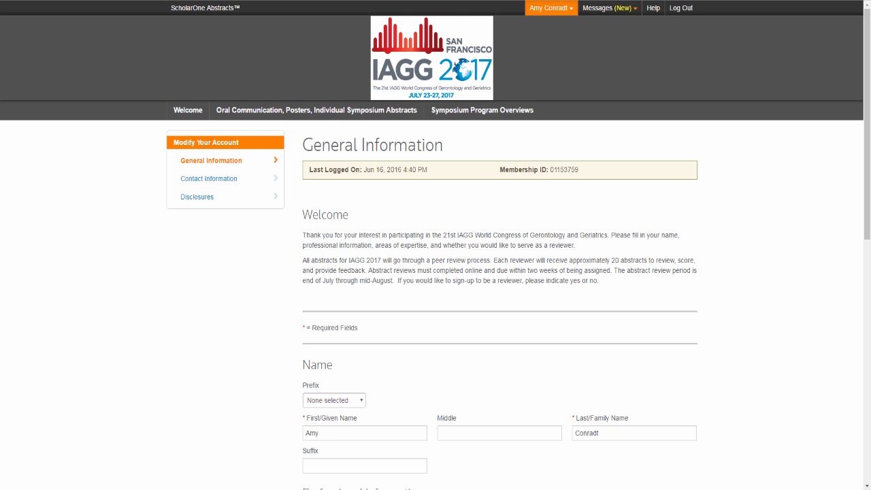
scroll(869, 248, down, 5)
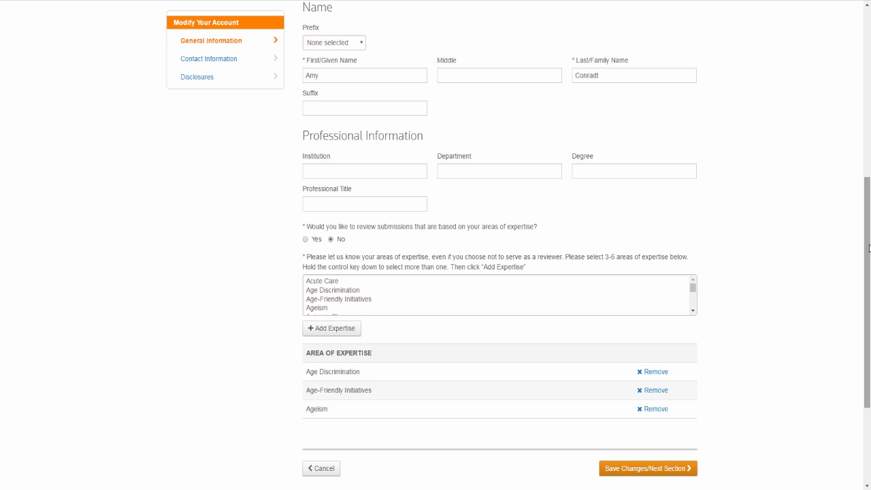
click(672, 468)
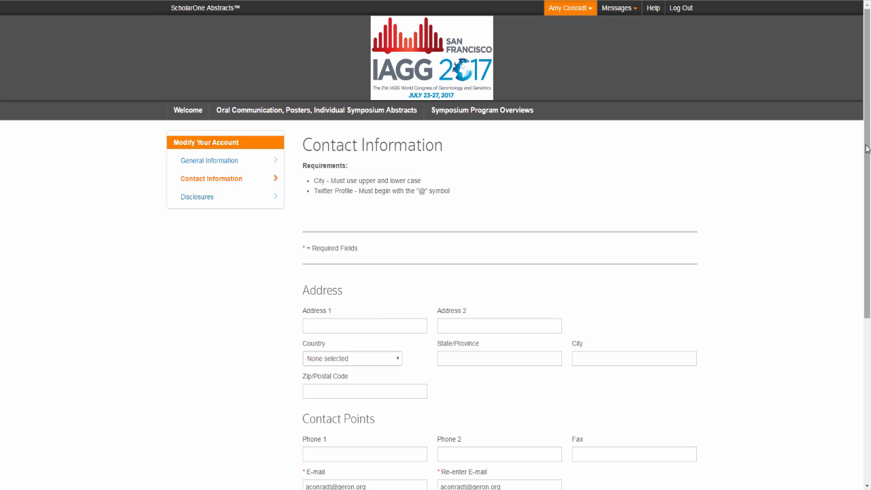
drag(868, 148, 867, 226)
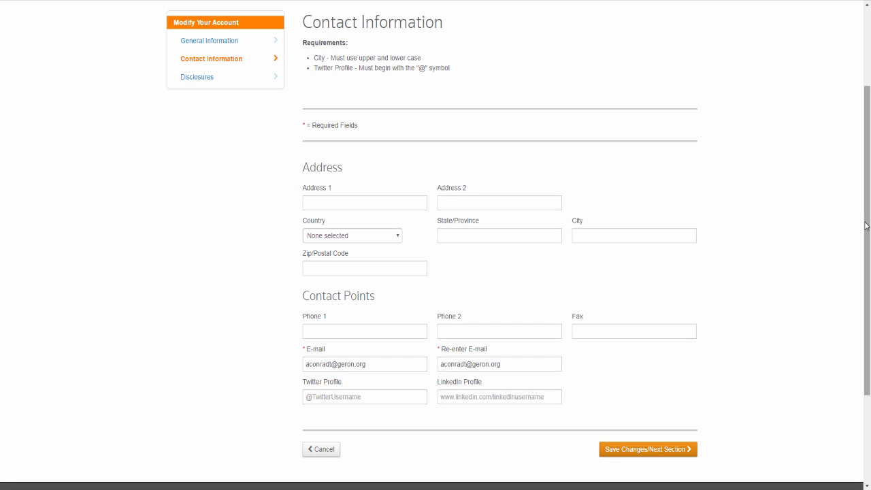
click(654, 452)
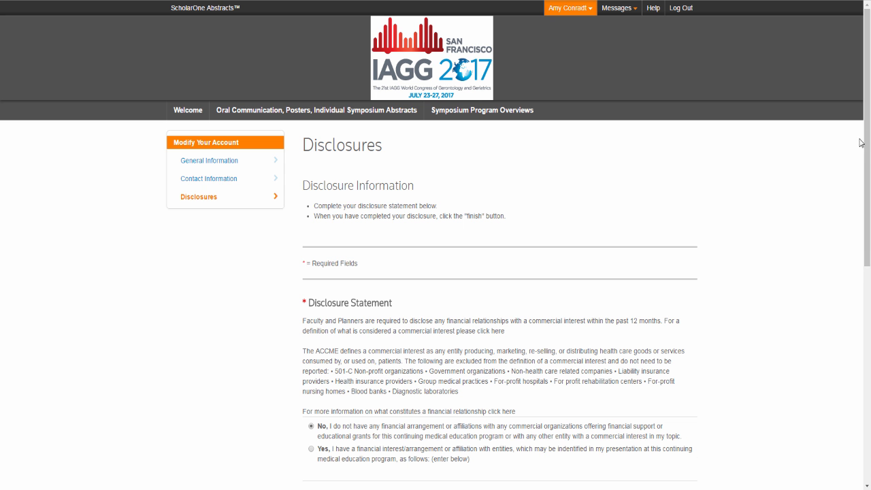
drag(868, 119, 867, 266)
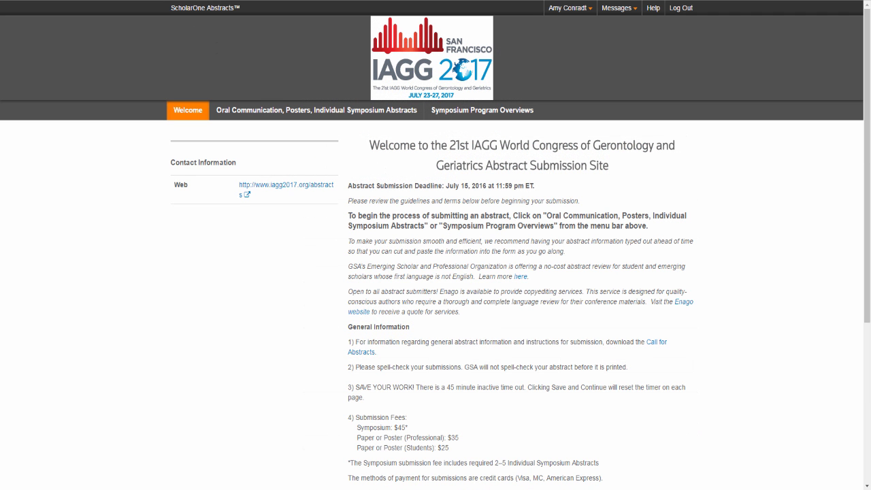
drag(864, 75, 864, 143)
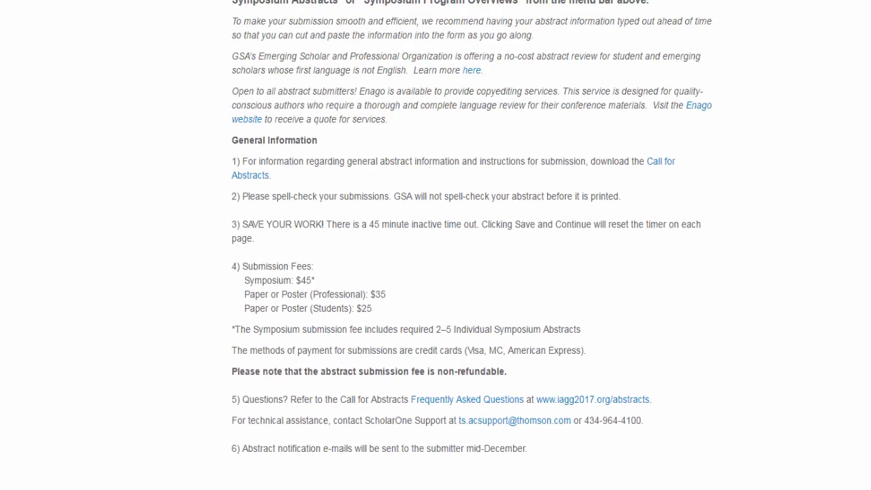
scroll(436, 272, up, 2)
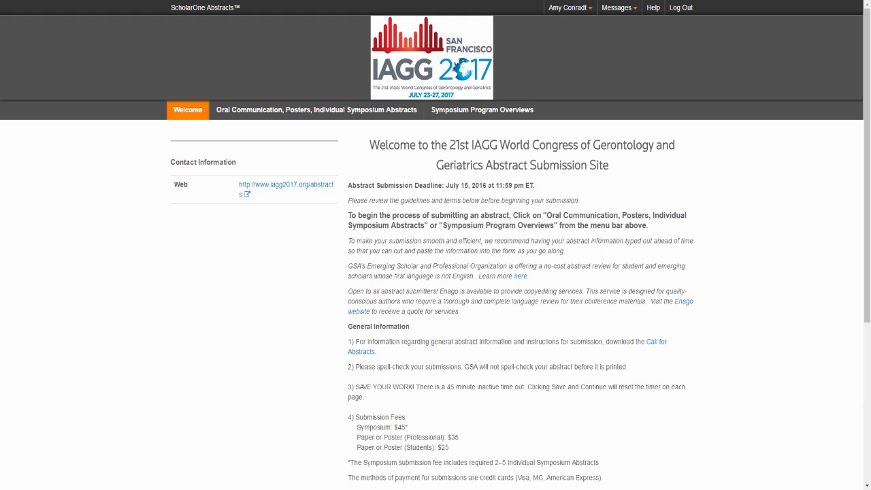
- Show the Symposium Program Overviews submissions list with its one draft
click(474, 114)
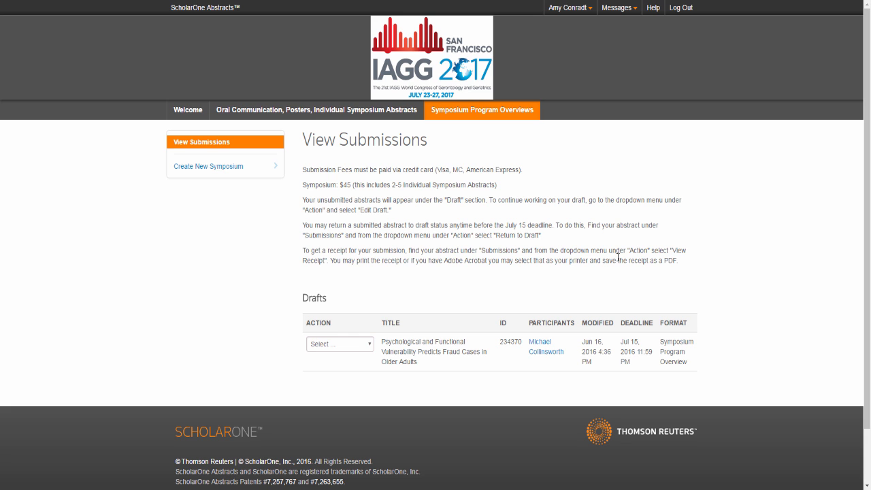
click(219, 167)
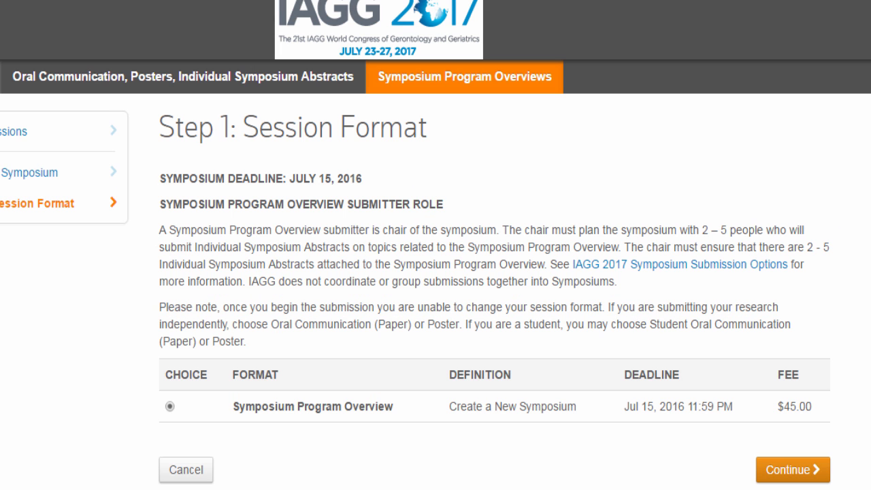
click(827, 471)
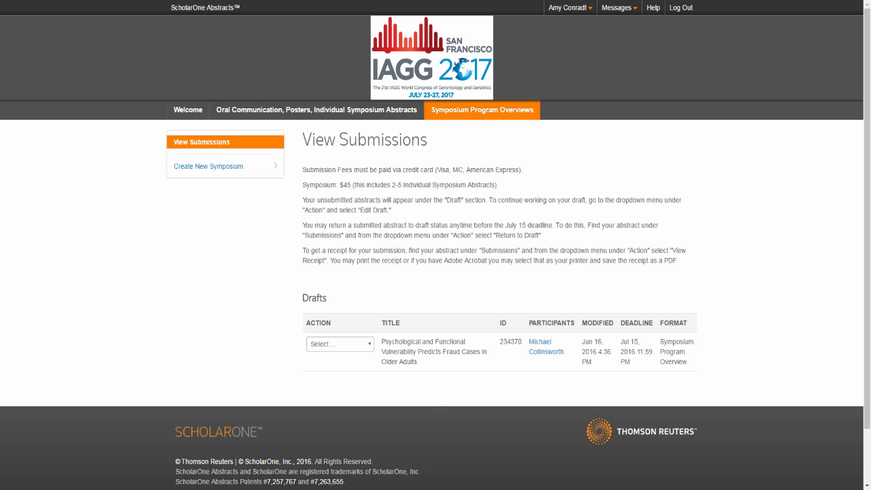
- Choose Edit Draft for the draft symposium and scroll down to the Step 2 form
click(370, 346)
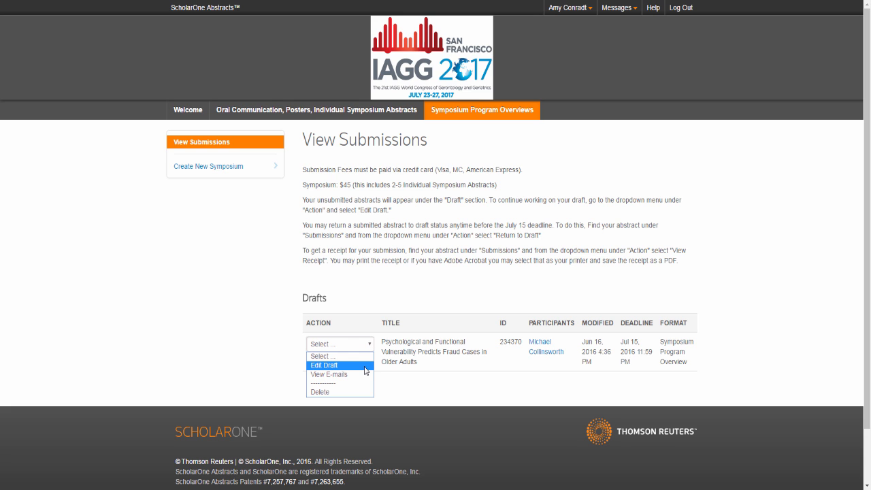
click(365, 368)
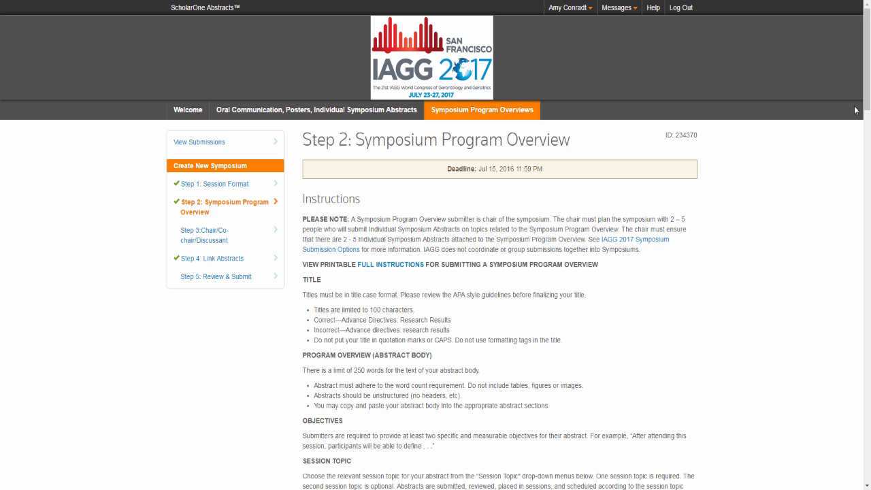
drag(867, 102, 870, 129)
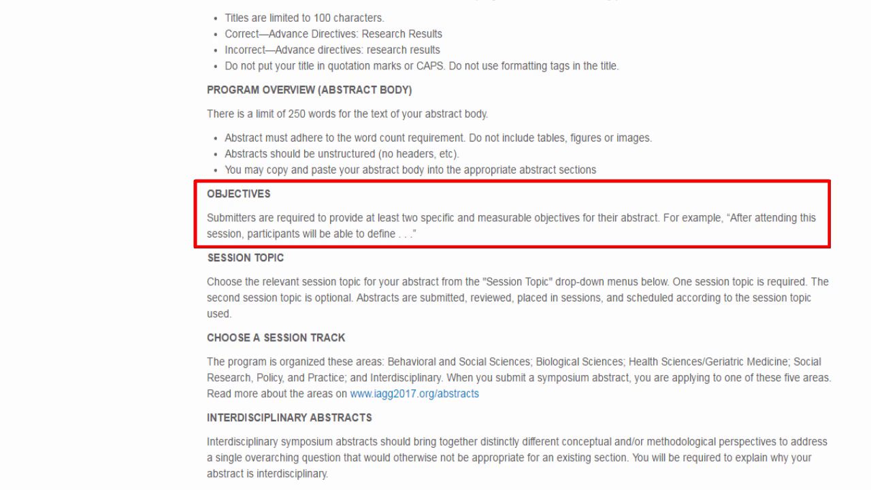
drag(868, 67, 868, 183)
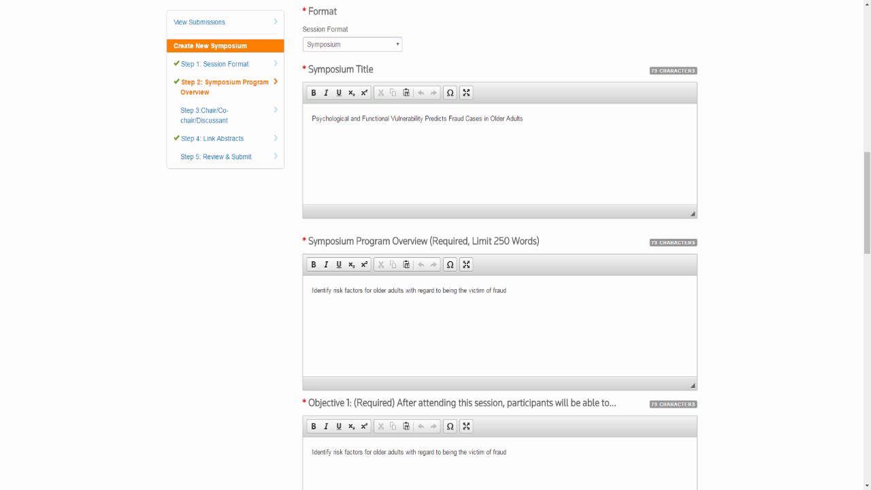
drag(869, 173, 869, 251)
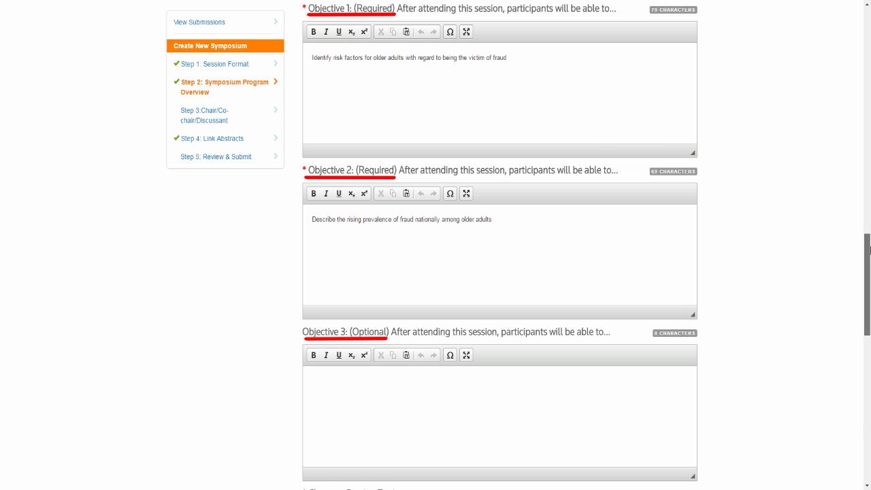
drag(869, 250, 869, 352)
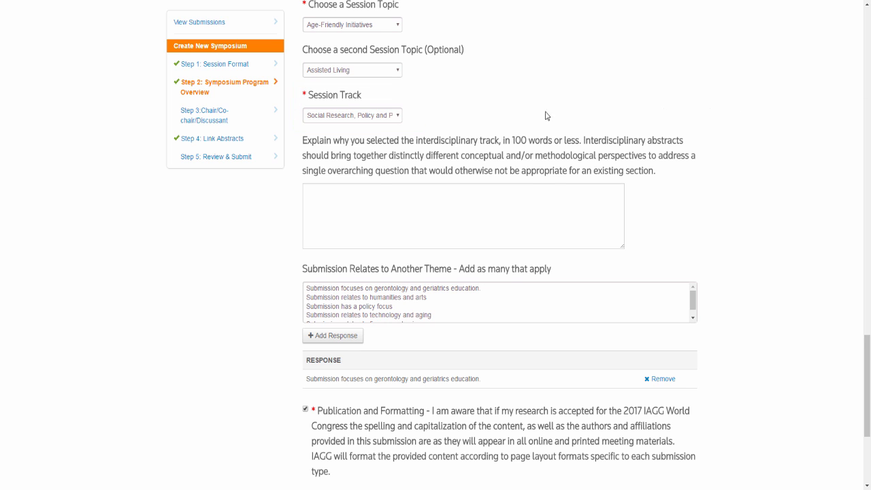
click(400, 116)
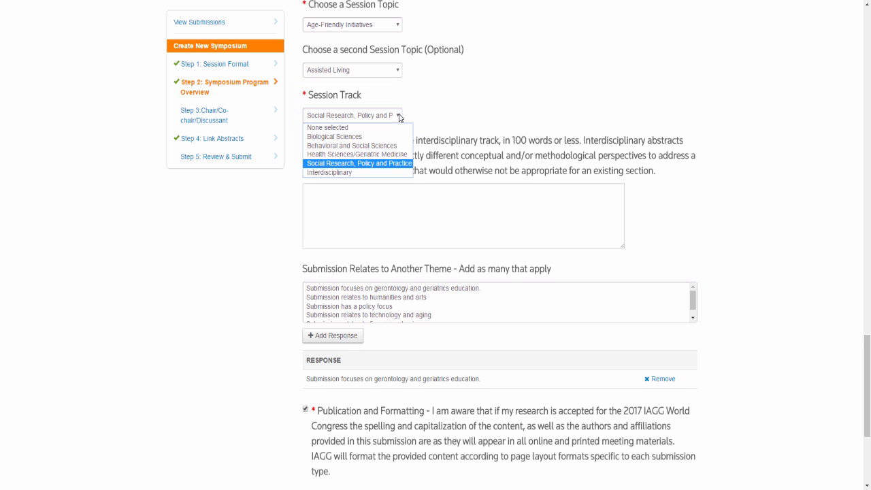
click(373, 174)
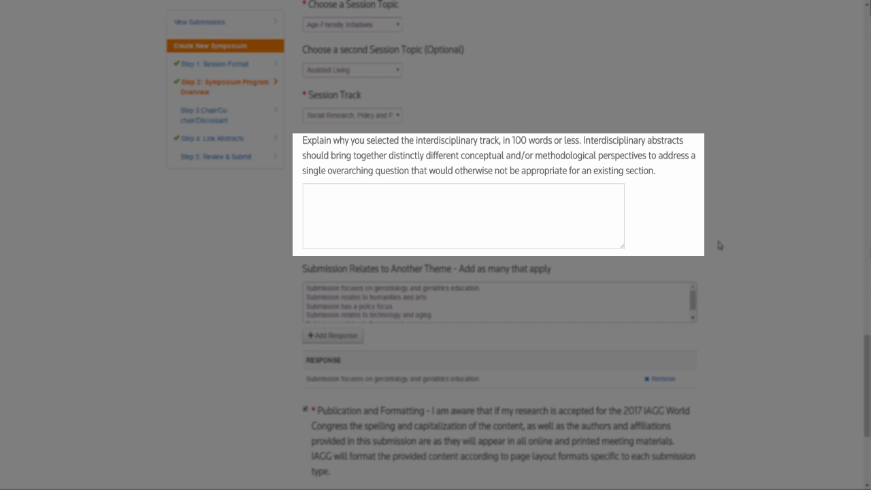
- Save Step 2 with Save & Continue to reach the Chair/Co-chair/Discussant step
scroll(830, 336, down, 2)
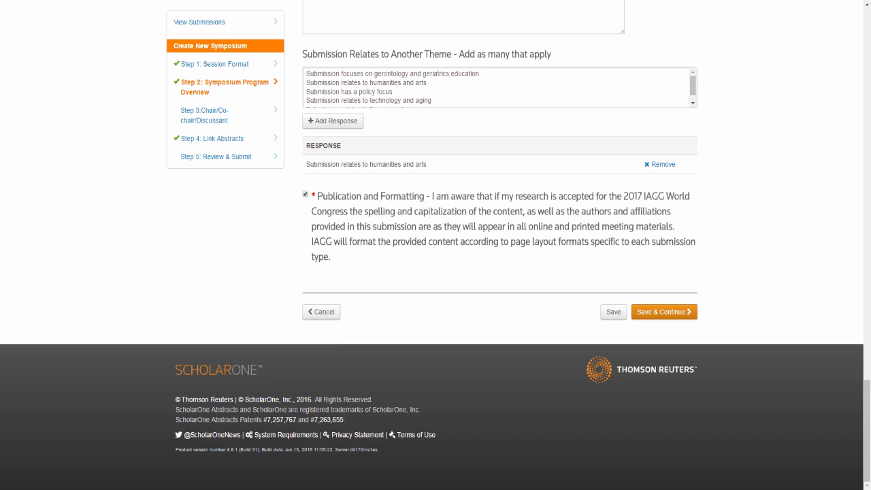
click(665, 313)
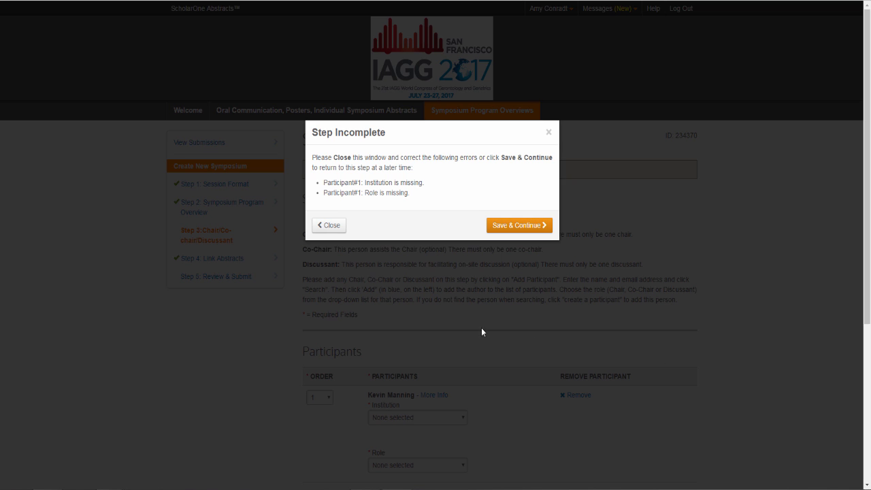
- Dismiss the Step Incomplete warning and bring the Participants table into view
click(331, 226)
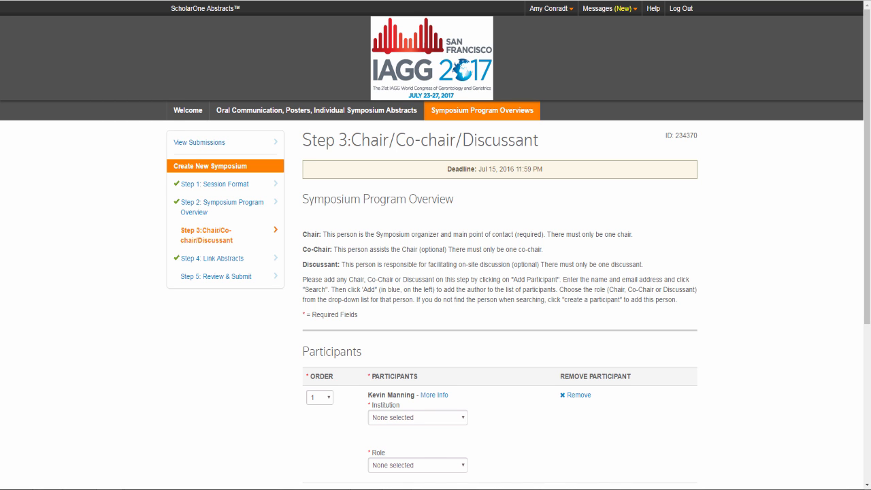
scroll(863, 136, down, 3)
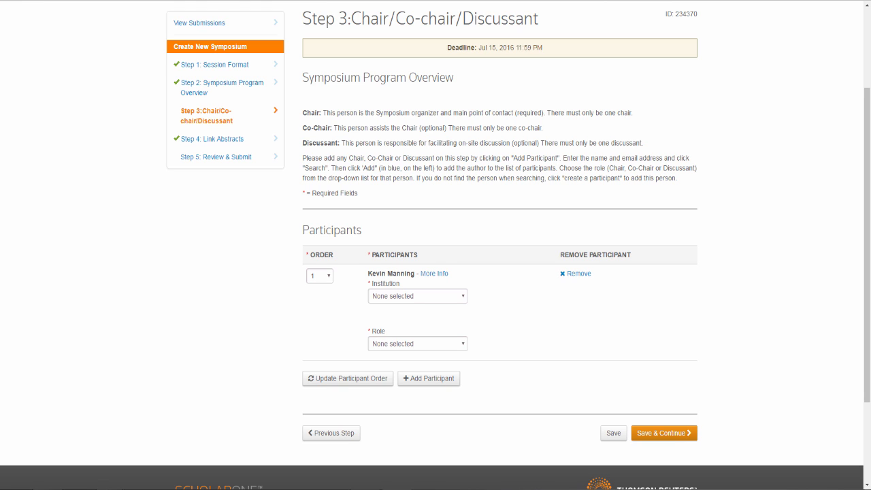
- Search for the second participant by name and add the Duke University result
click(437, 381)
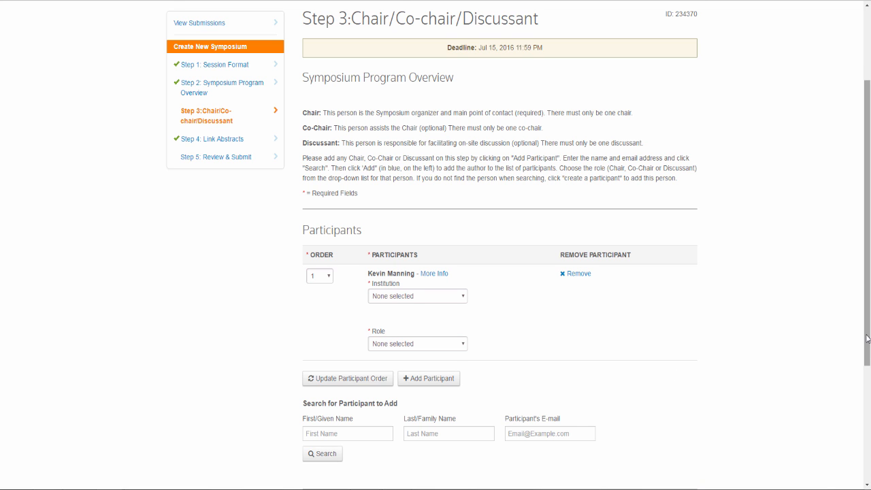
drag(867, 340, 866, 391)
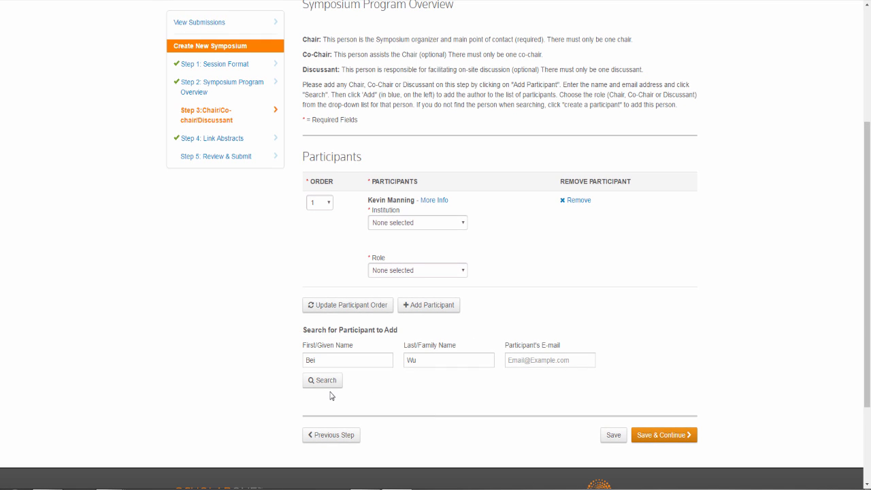
click(326, 381)
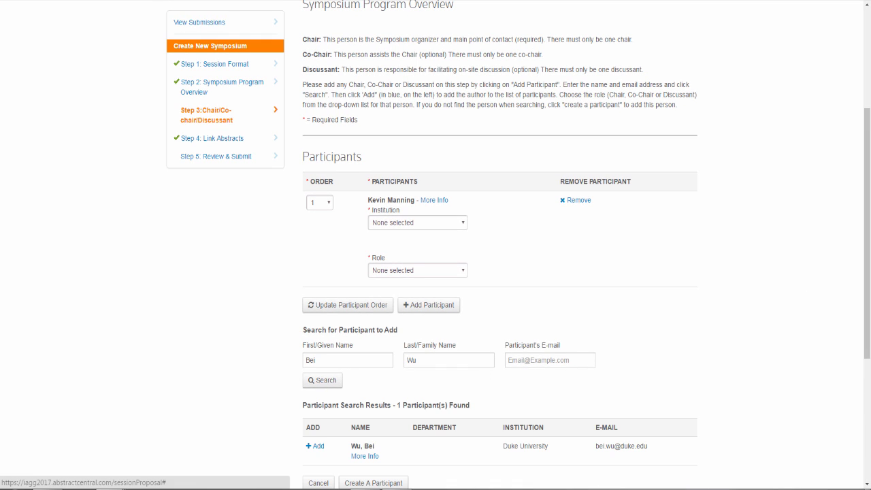
scroll(869, 217, down, 2)
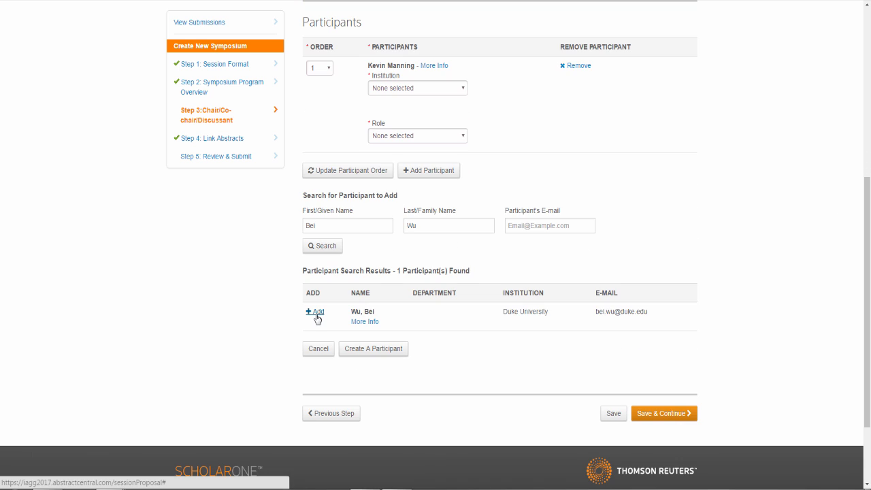
click(316, 312)
scroll(727, 425, down, 3)
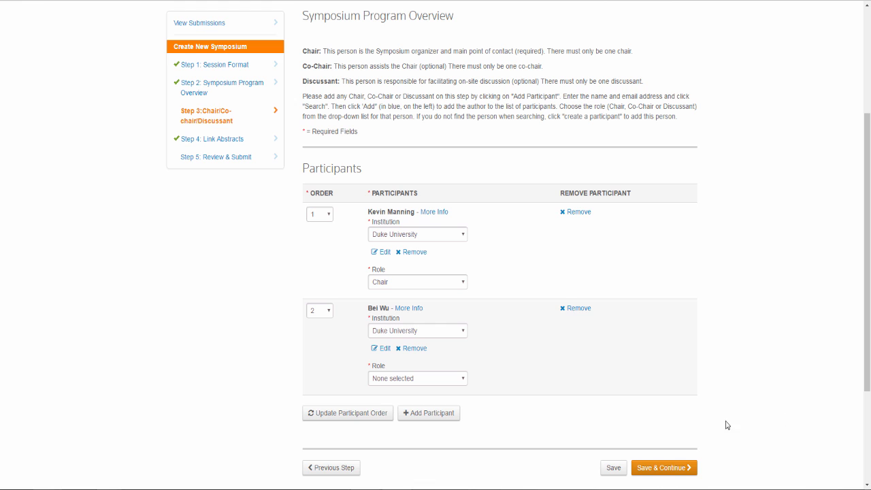
- Set the second participant's role to Co-Chair
click(463, 381)
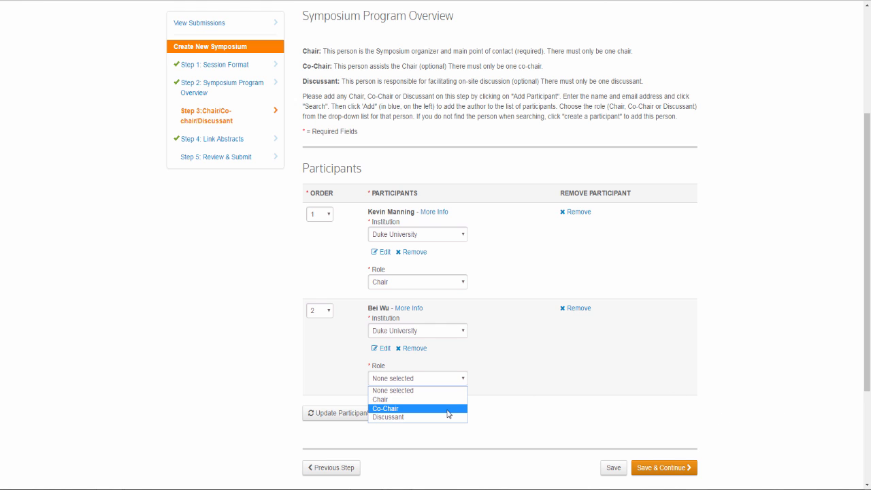
click(448, 409)
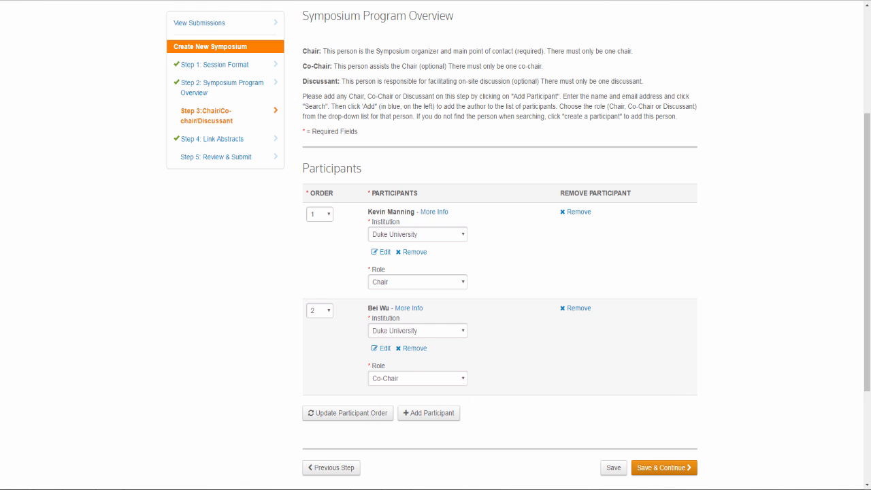
scroll(839, 244, down, 3)
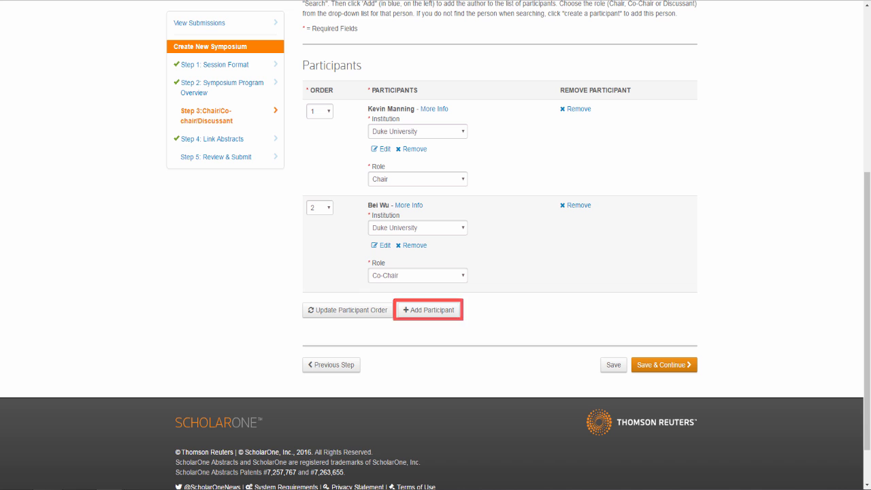
- Choose Create New Institution for the Chair, then close that dialog without submitting
scroll(500, 245, up, 1)
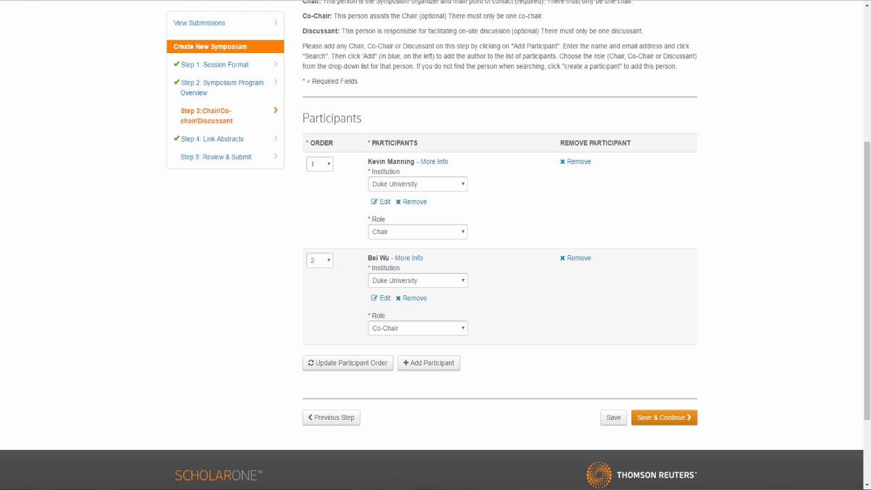
click(461, 190)
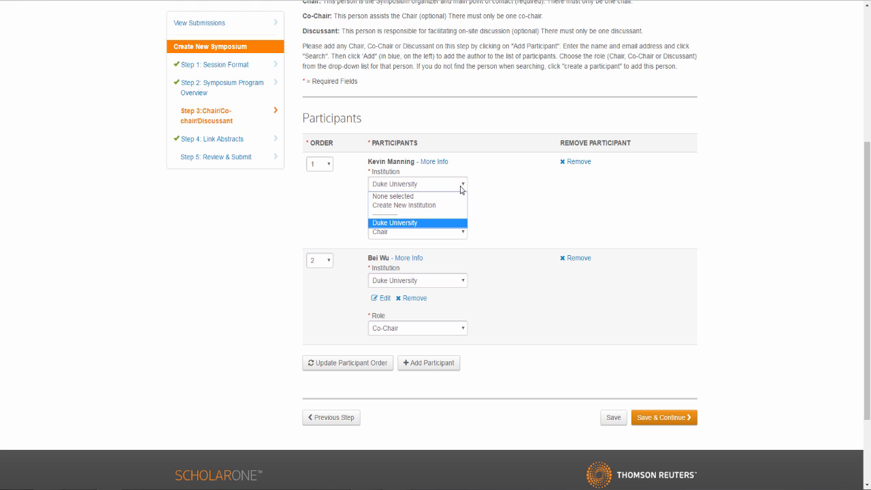
click(450, 206)
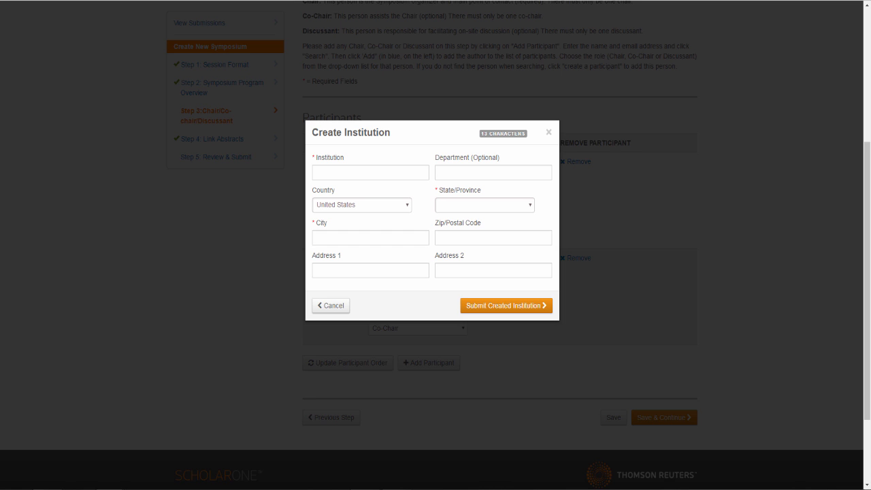
click(706, 133)
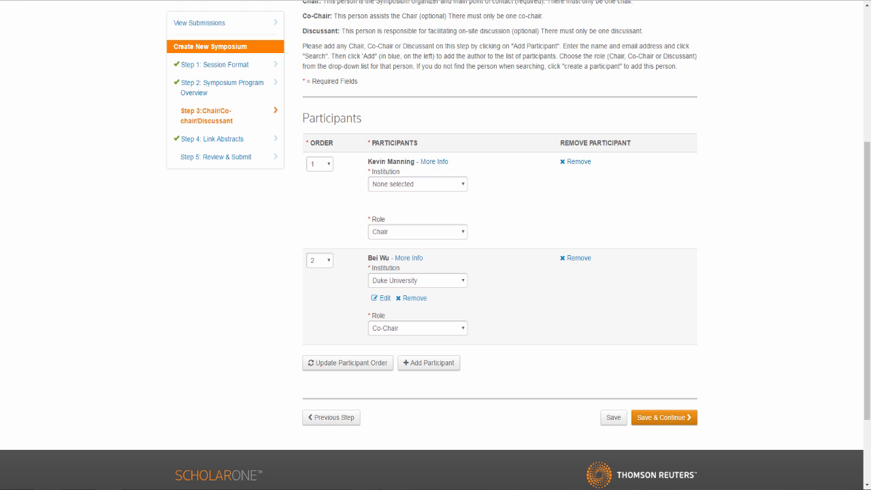
- Set the Chair's order to 2 and the Co-Chair's to 1, update, and save the step
click(328, 167)
click(326, 186)
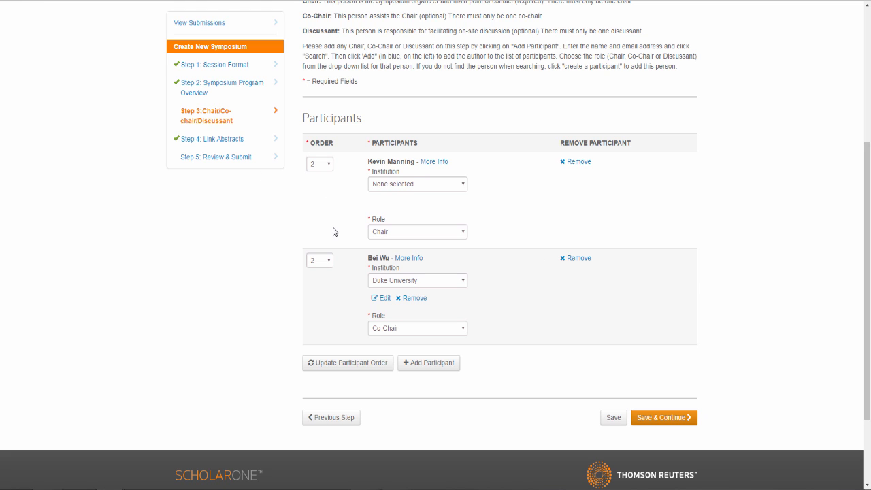
click(329, 261)
click(327, 272)
click(348, 363)
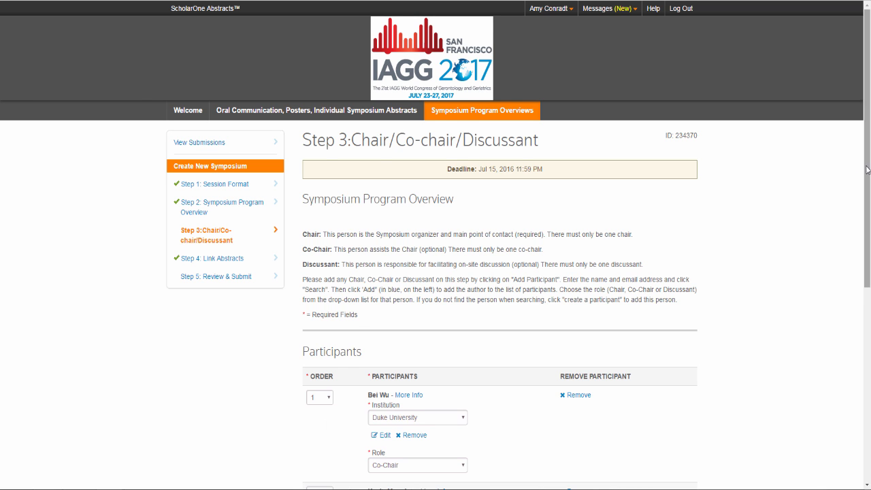
drag(865, 179, 868, 295)
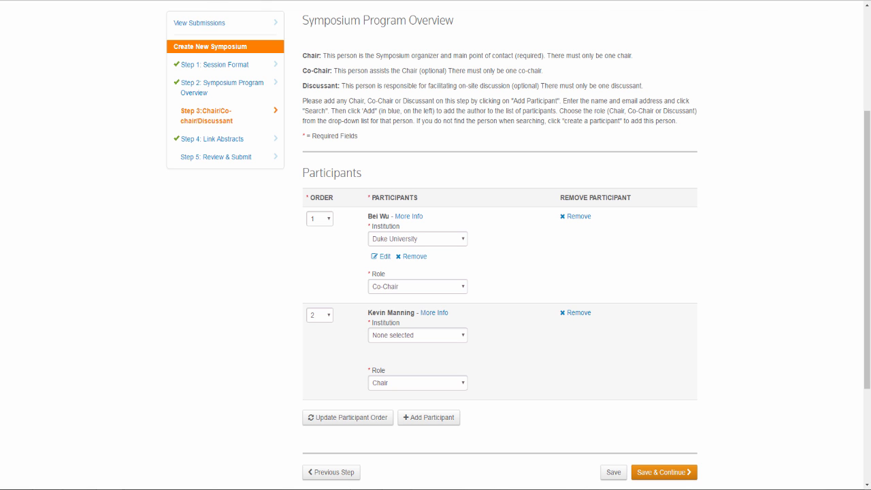
click(674, 473)
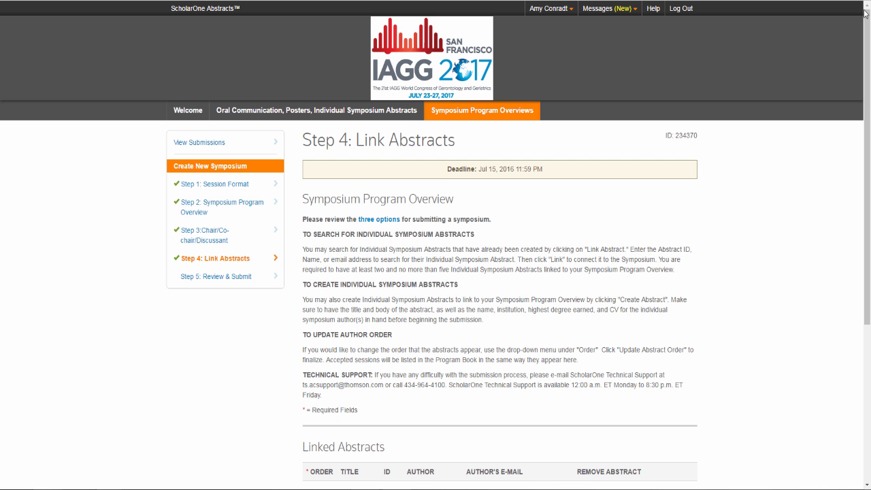
drag(866, 14, 865, 98)
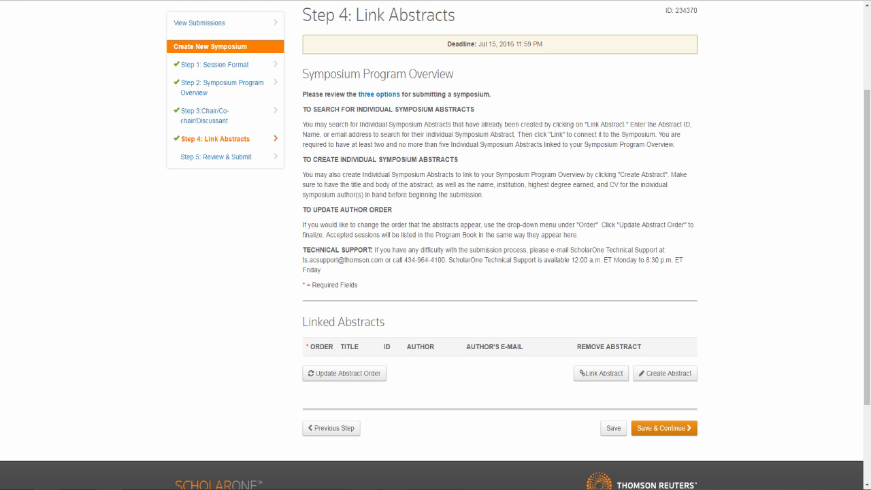
scroll(602, 320, down, 2)
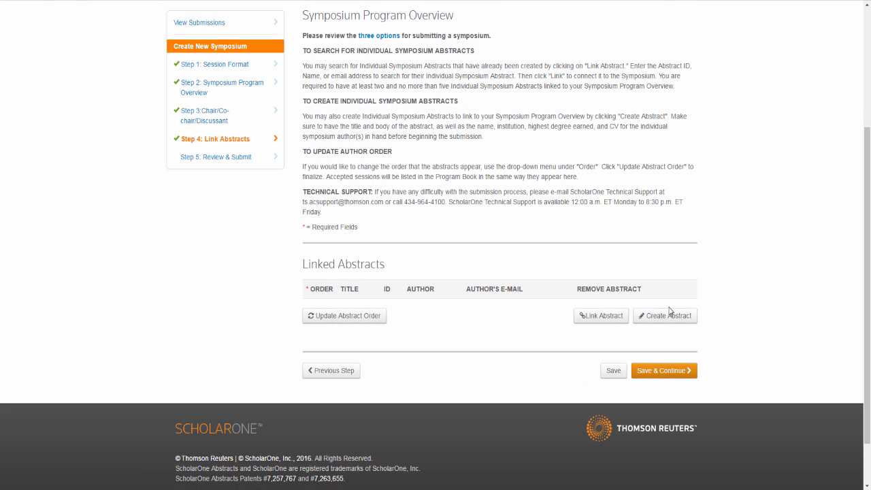
- Search by the author's first and last name and link 'Long-Term Care in China' to the symposium
click(602, 315)
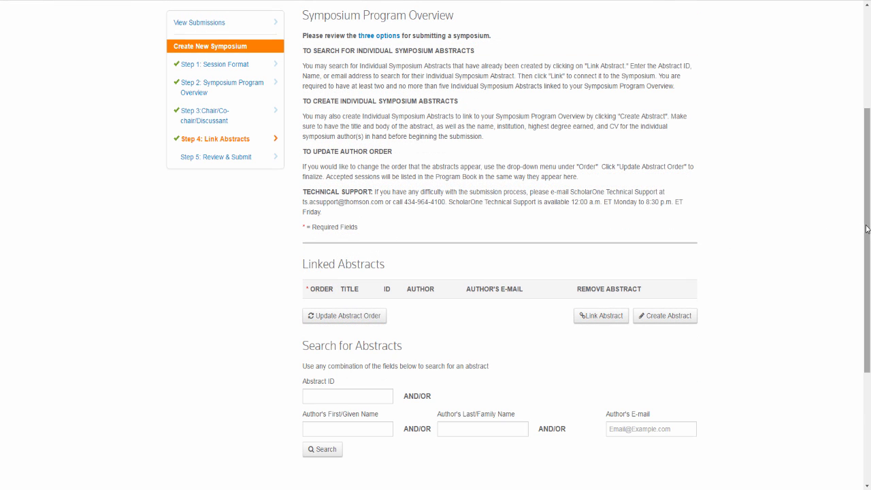
drag(866, 229, 866, 329)
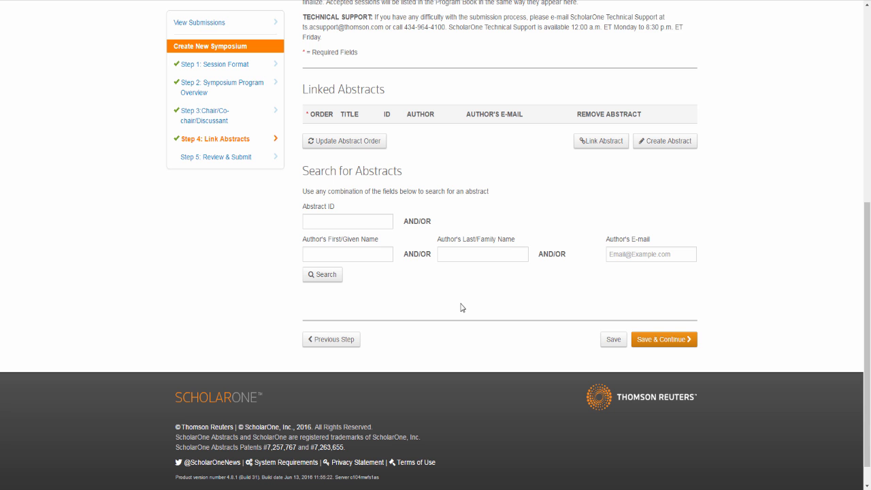
click(391, 256)
key(Tab)
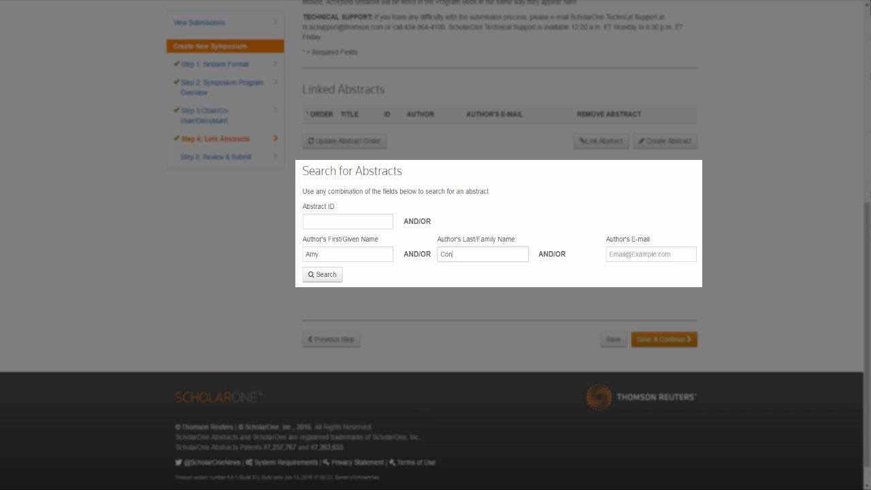
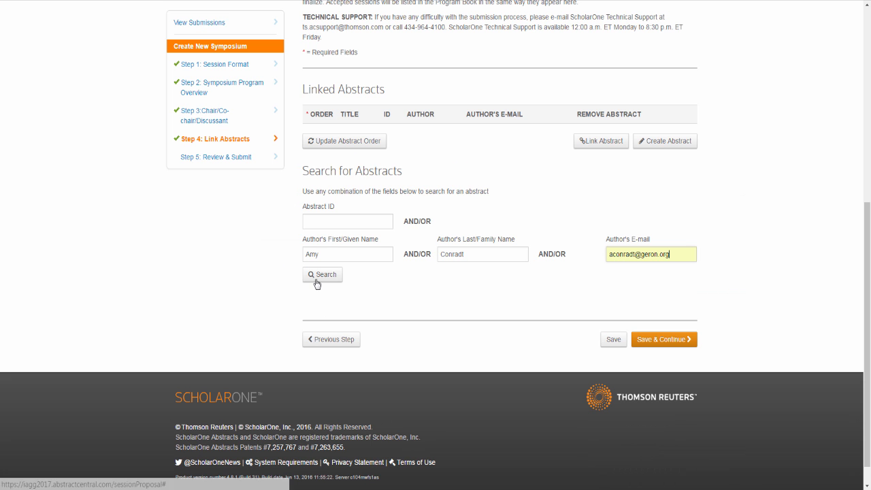
click(316, 278)
drag(867, 313, 866, 337)
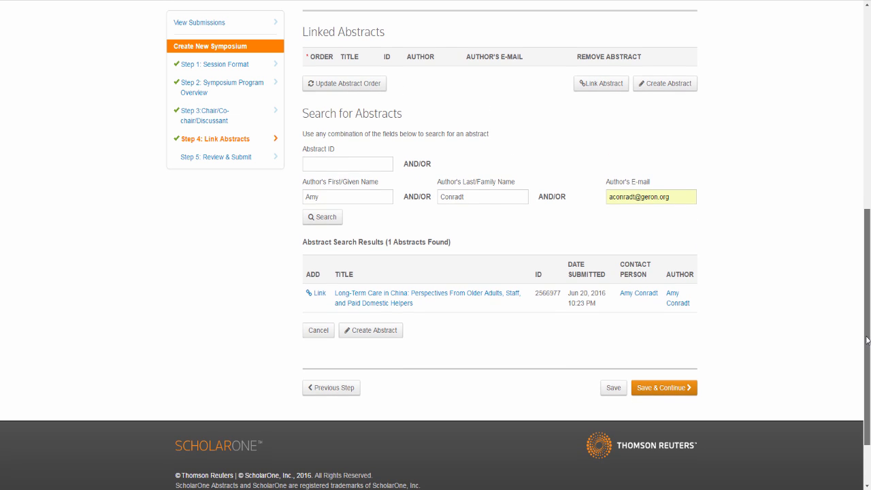
click(316, 294)
drag(866, 240, 865, 355)
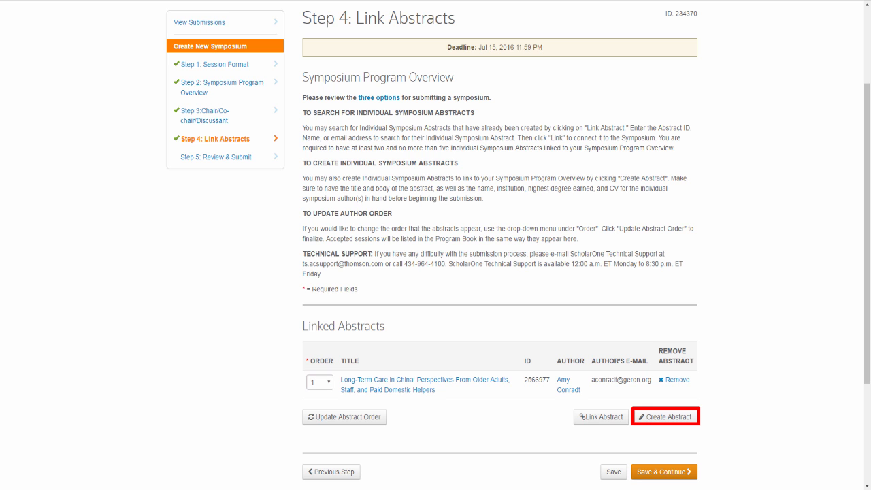
- Start a new Individual Symposium Abstract for the symposium and save its title and body
click(681, 420)
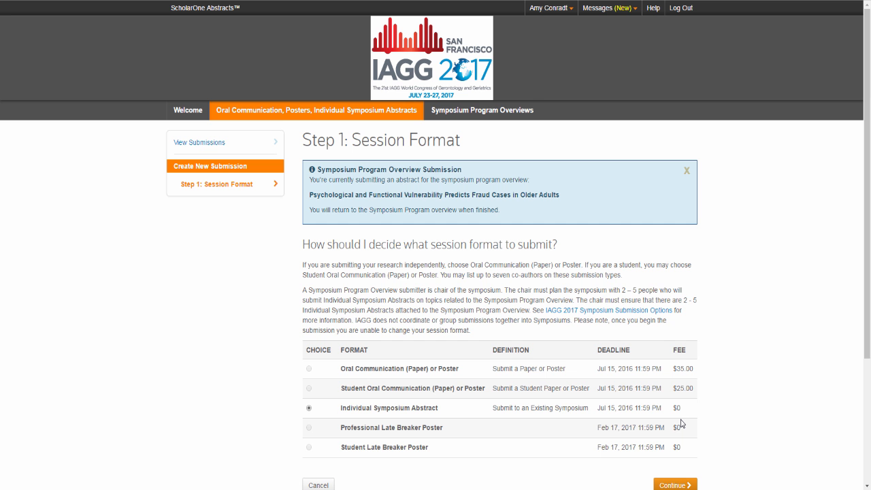
drag(868, 134, 868, 185)
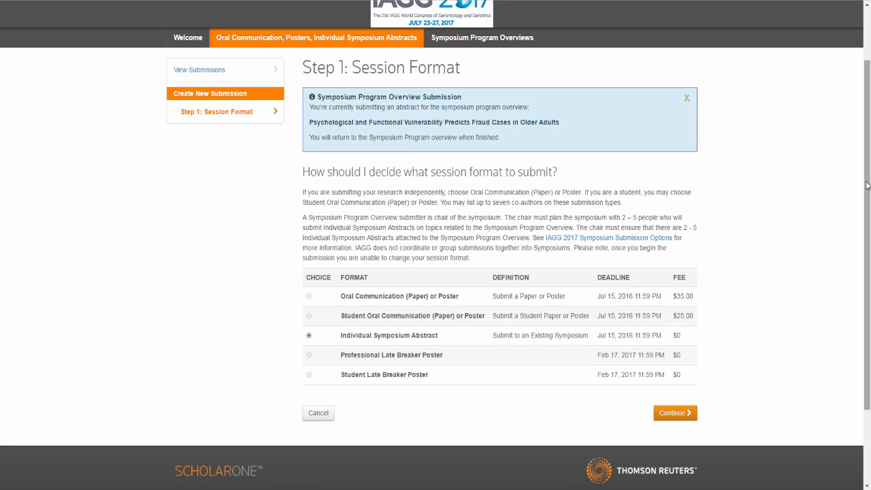
click(677, 413)
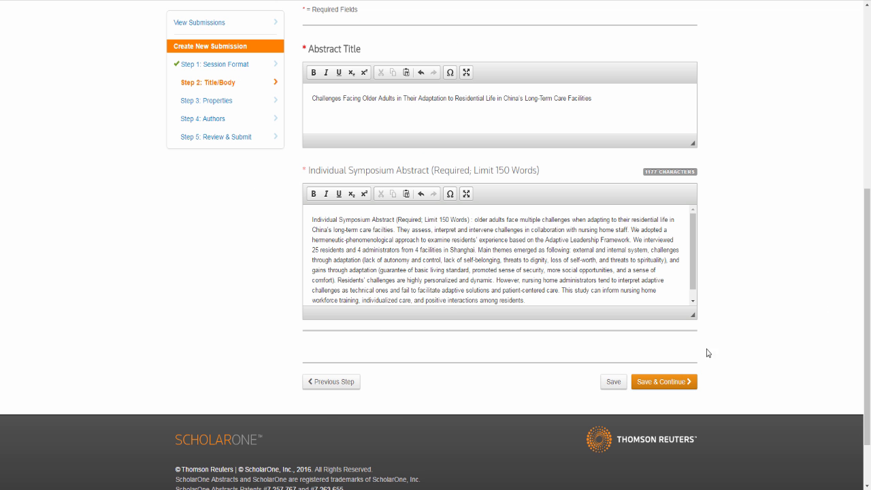
click(676, 383)
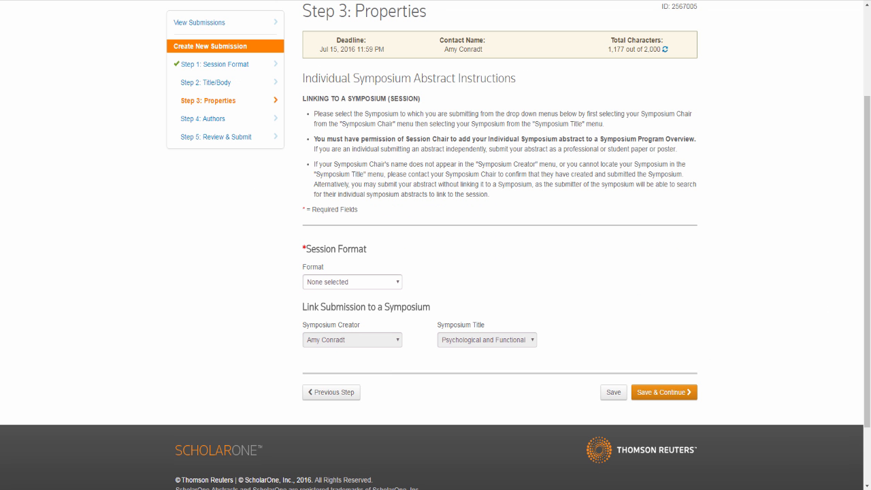
- Set the session format to Individual Symposium Abstract and accept the publication statement
click(399, 285)
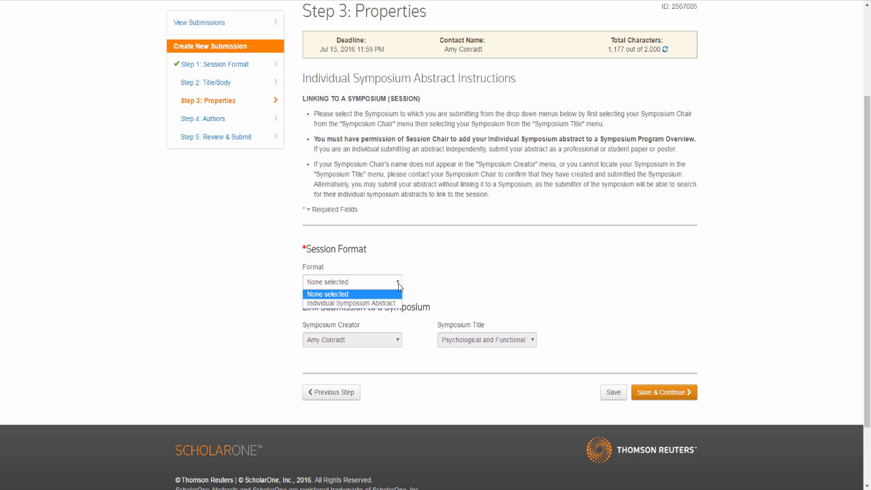
click(389, 304)
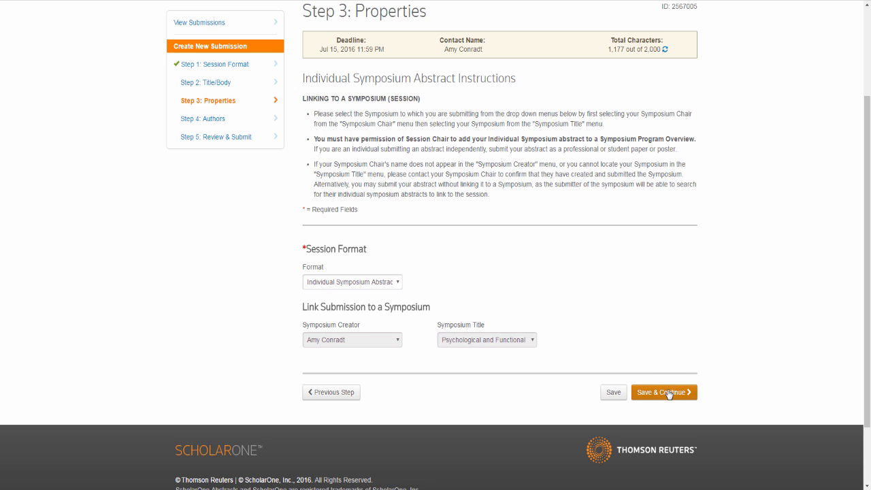
click(669, 394)
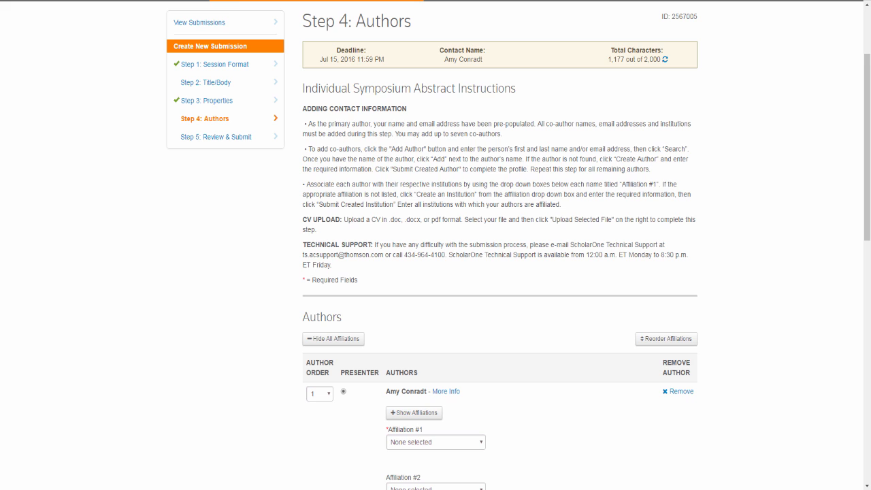
scroll(500, 272, down, 5)
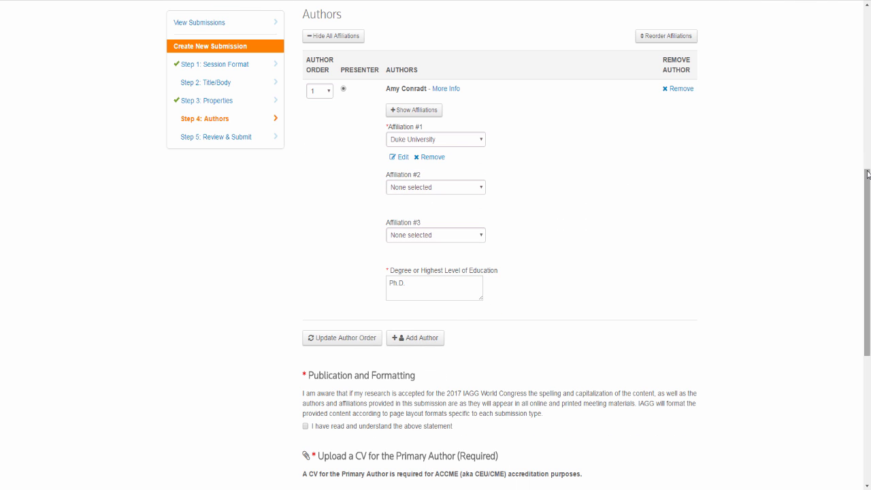
drag(867, 174, 867, 272)
click(305, 170)
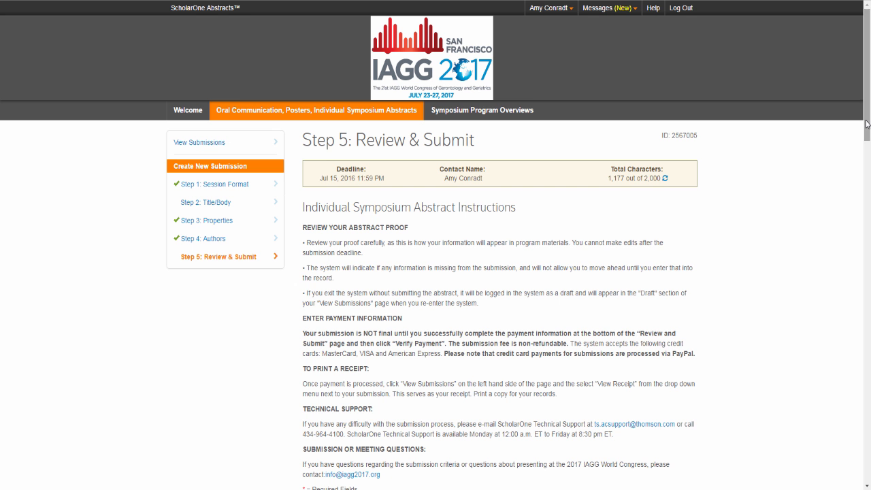
drag(867, 121, 867, 158)
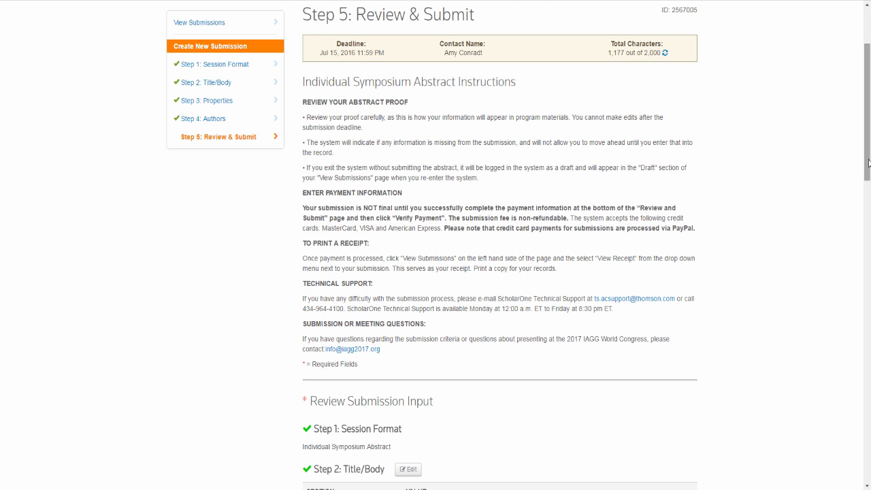
- Submit the individual abstract and check that the symposium's Linked Abstracts table shows two abstracts
drag(868, 163, 855, 480)
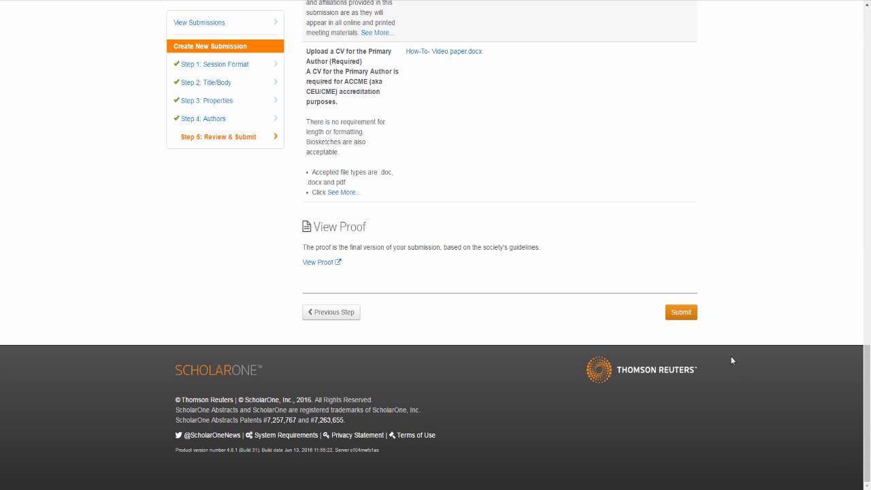
click(681, 312)
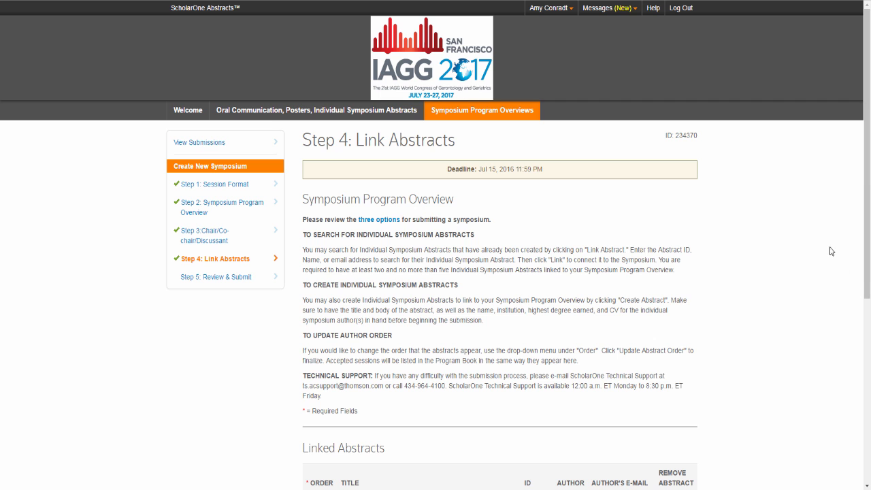
drag(867, 194, 867, 268)
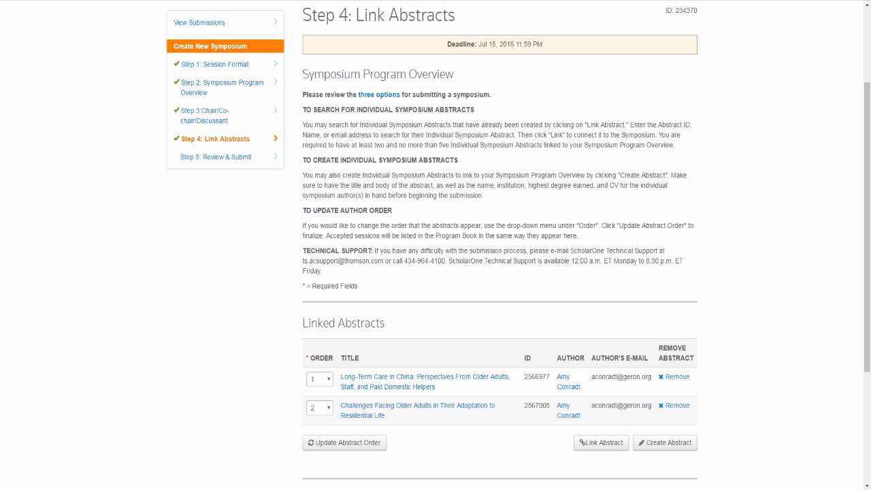
scroll(686, 329, down, 2)
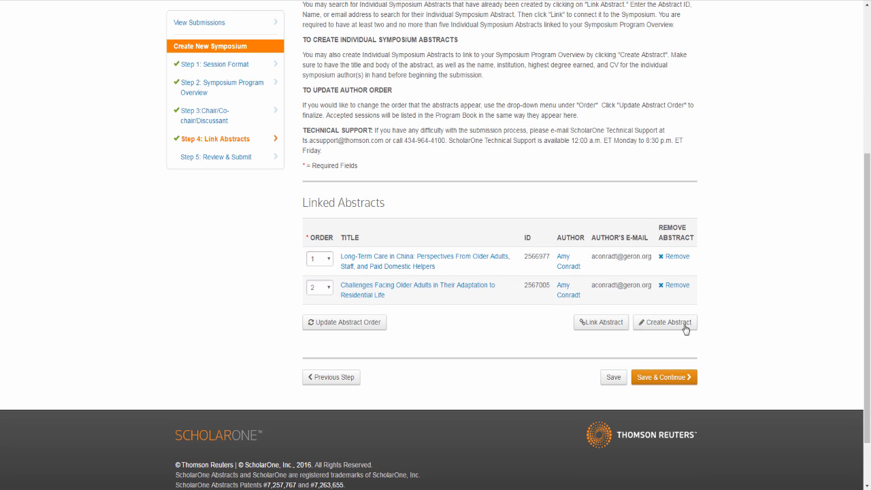
- Save the linked abstracts, then give the chair and co-chair Duke University as institution
click(660, 379)
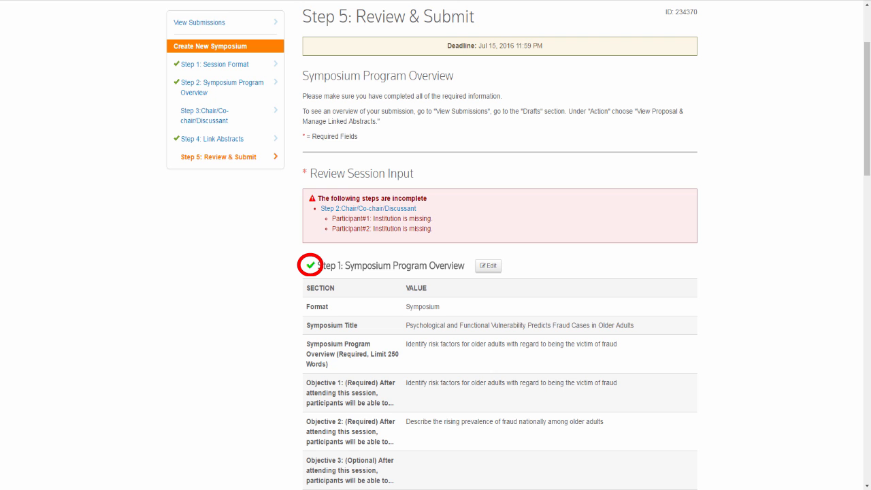
scroll(856, 336, down, 10)
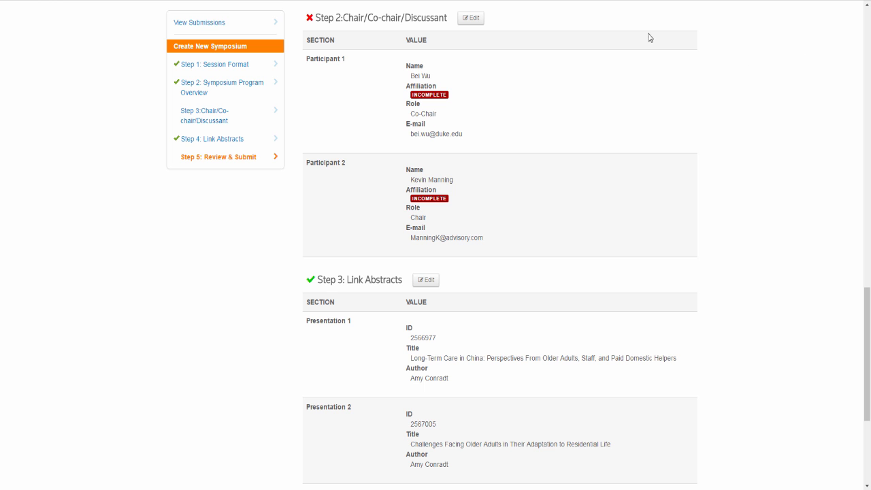
click(471, 21)
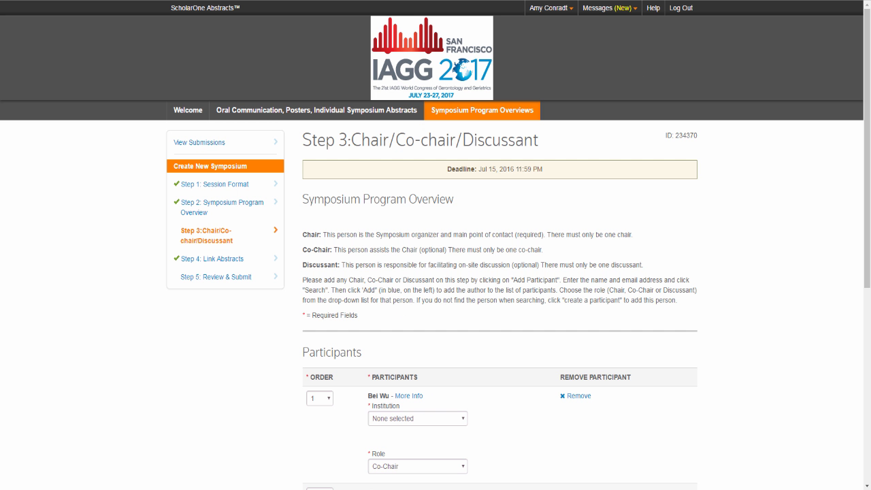
drag(867, 97, 866, 163)
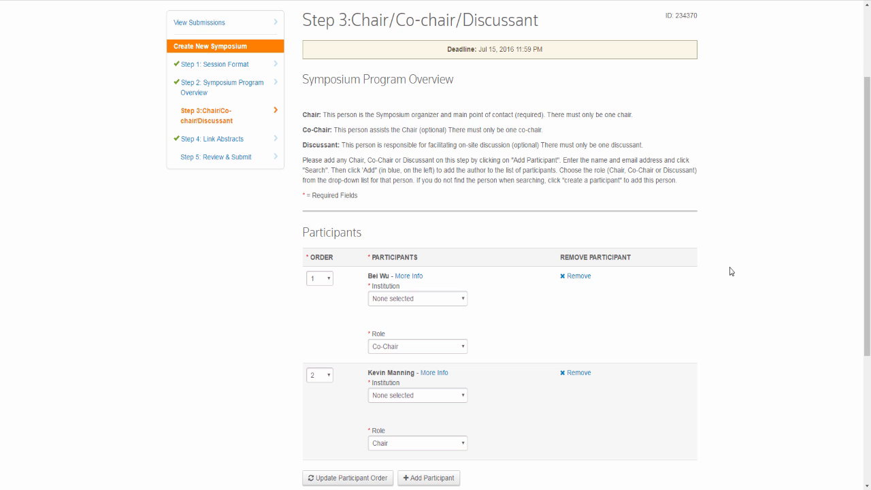
click(465, 300)
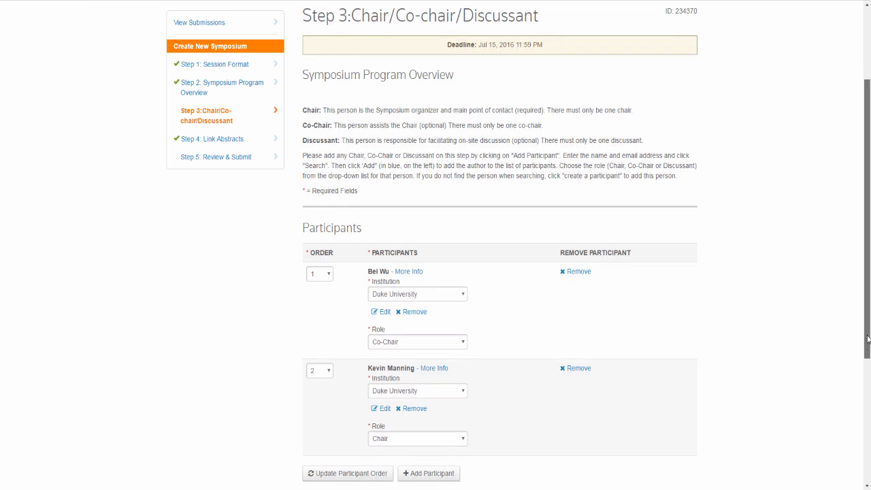
scroll(859, 421, down, 2)
scroll(860, 422, down, 1)
click(663, 366)
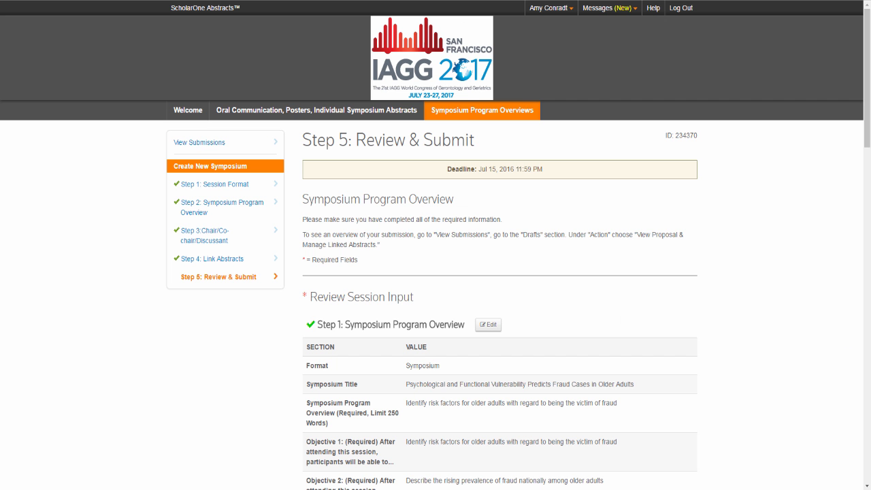
- Pay the USD 45.00 symposium fee by card through PayPal
drag(867, 64, 867, 97)
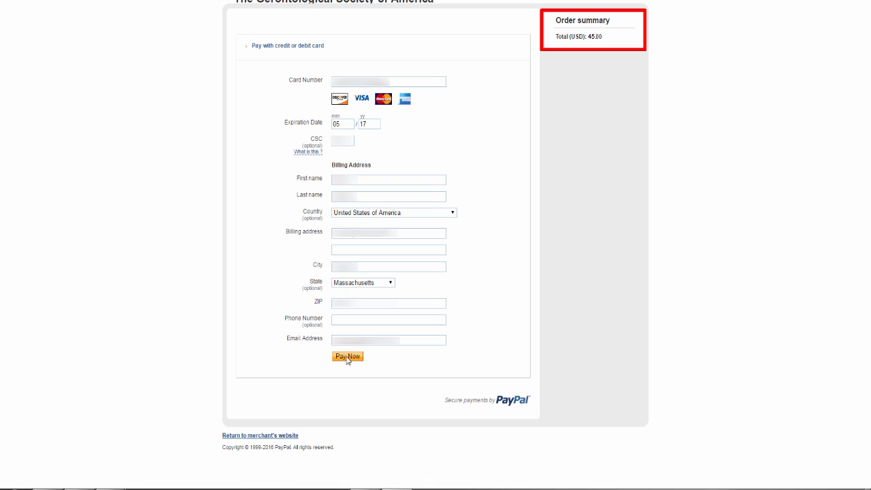
click(347, 356)
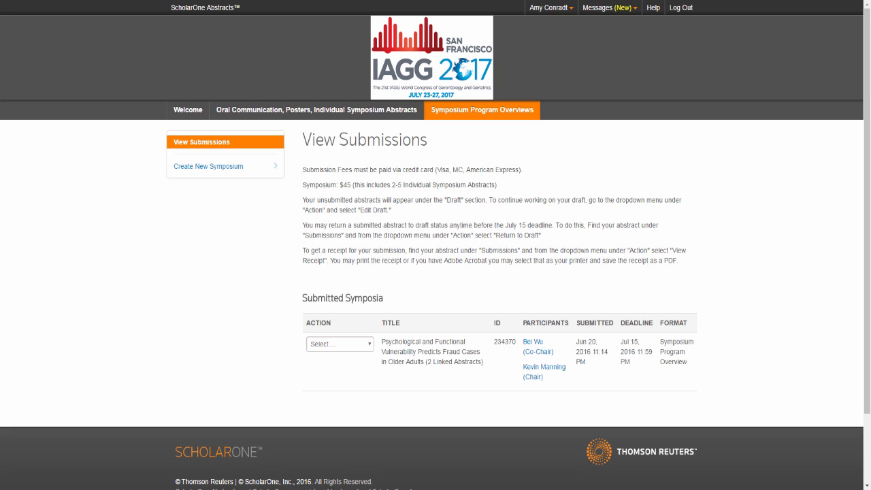
click(371, 345)
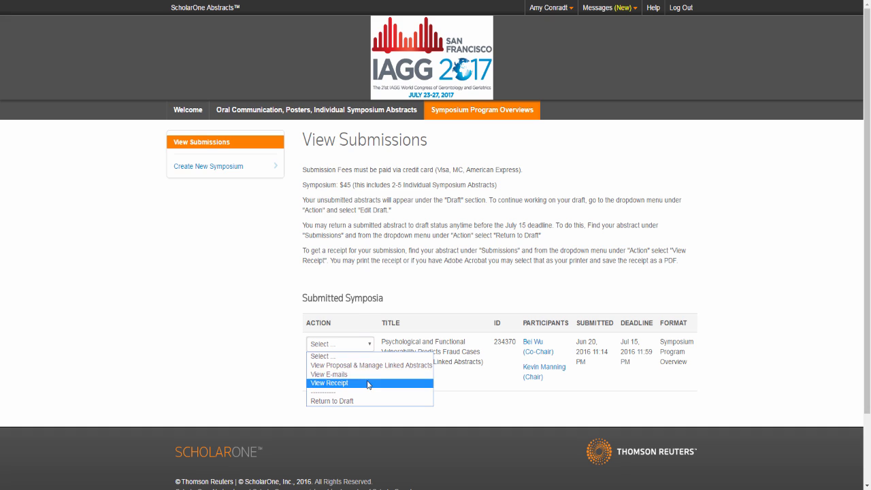
click(370, 382)
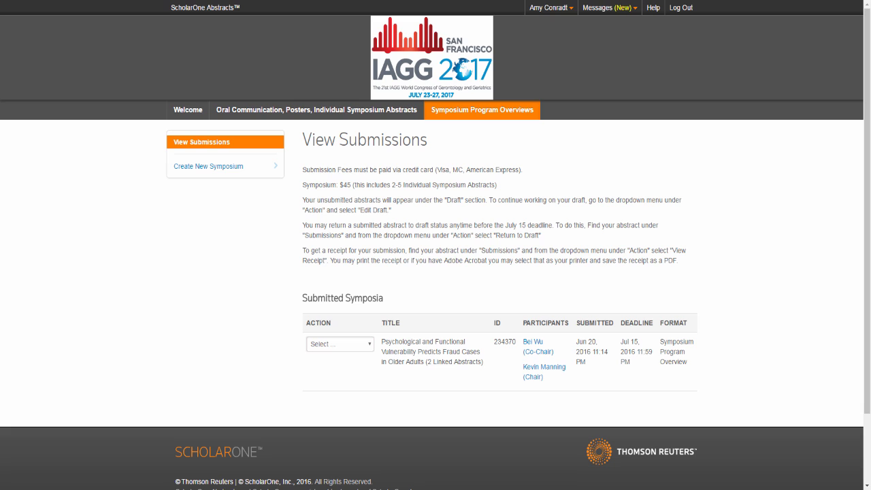
click(371, 345)
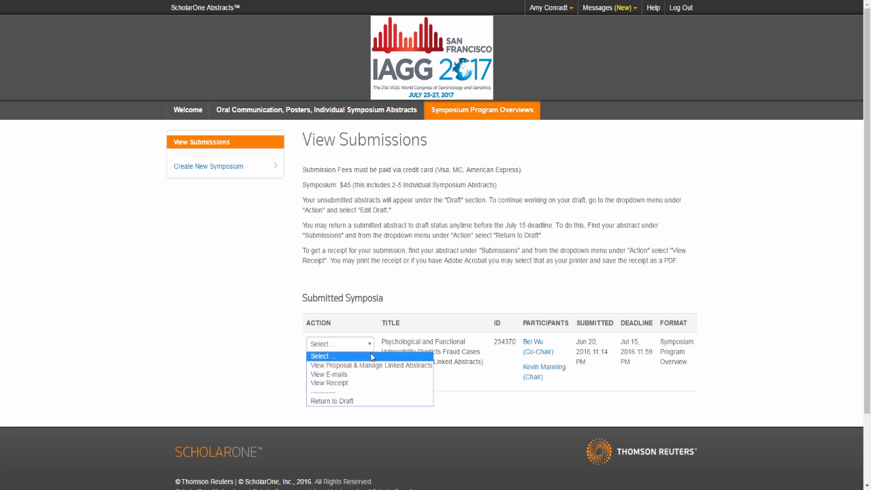
- Return the submitted symposium to draft, confirm with Yes, and resubmit it
click(349, 402)
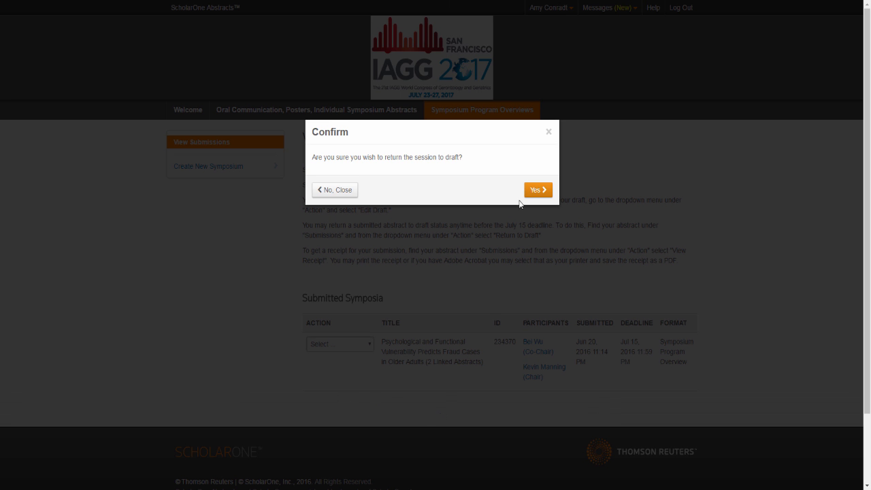
click(537, 190)
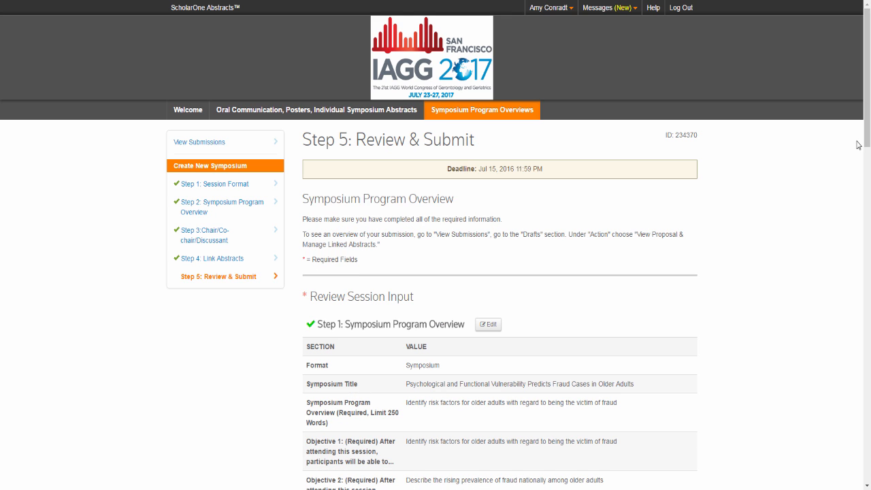
scroll(846, 361, down, 20)
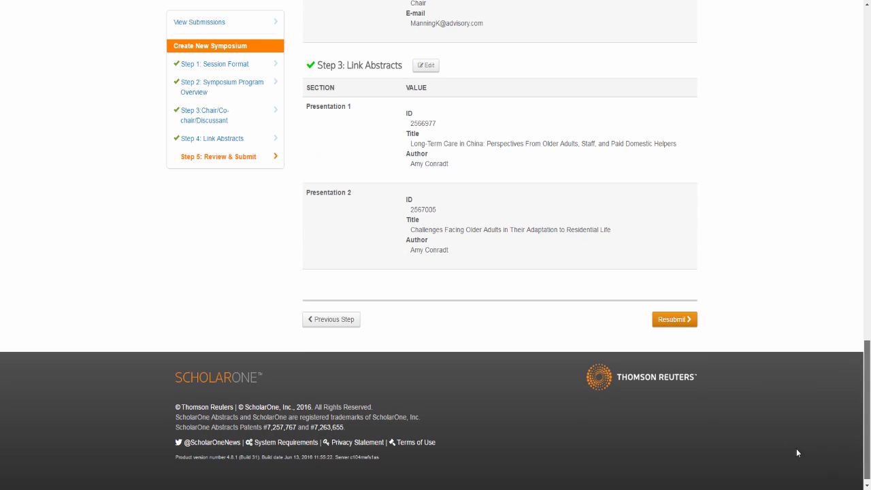
click(676, 326)
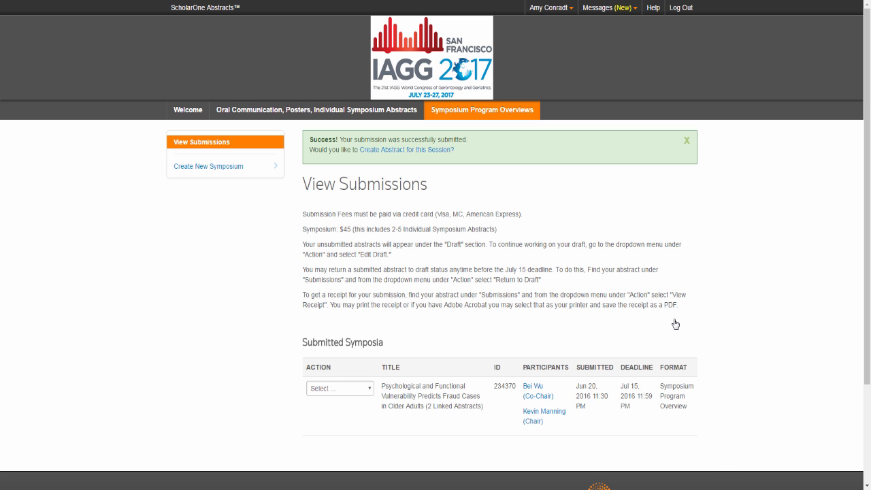